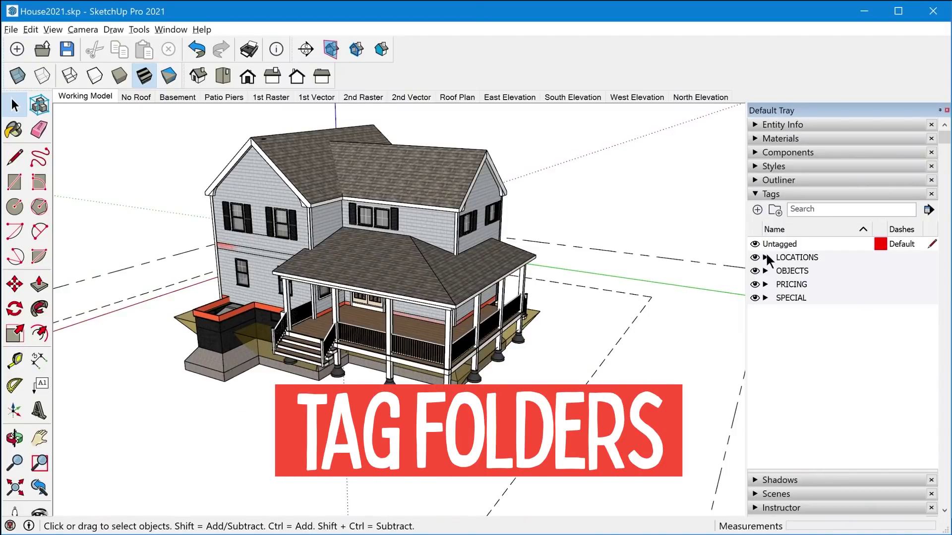
{"action": "left_click", "coordinate": [765, 253]}
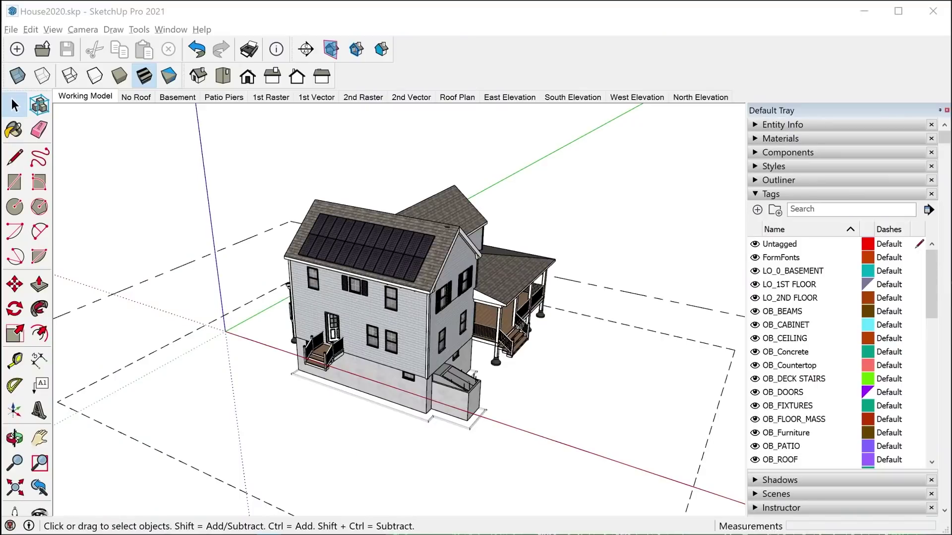
{"action": "mouse_move", "coordinate": [934, 276]}
{"action": "left_mouse_down"}
{"action": "mouse_move", "coordinate": [946, 331]}
{"action": "mouse_move", "coordinate": [948, 422]}
{"action": "mouse_move", "coordinate": [949, 247]}
{"action": "left_mouse_up"}
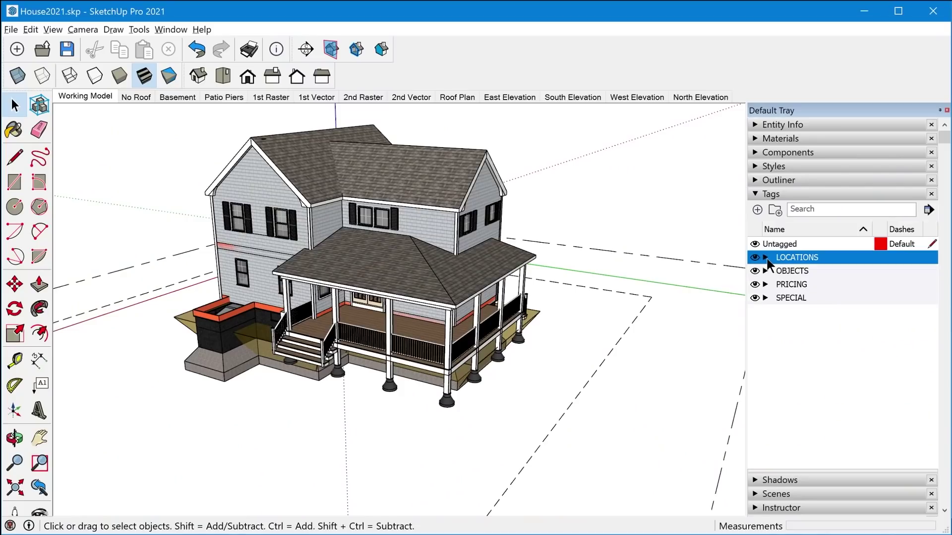
Step: Expand and collapse the LOCATIONS, OBJECTS, PRICING and SPECIAL folders, leaving PRICING open from ANCHOR BOLTS down
{"action": "left_click", "coordinate": [766, 257]}
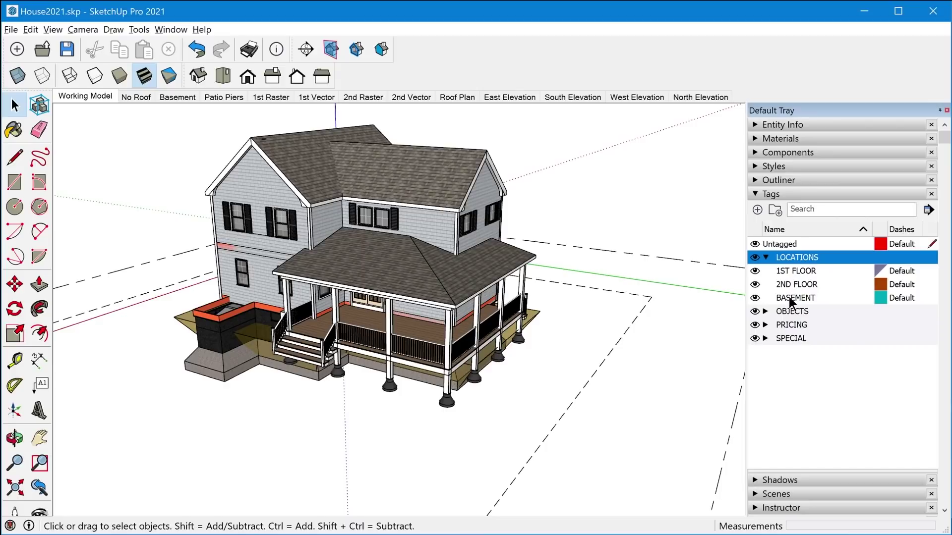
{"action": "left_click", "coordinate": [766, 311]}
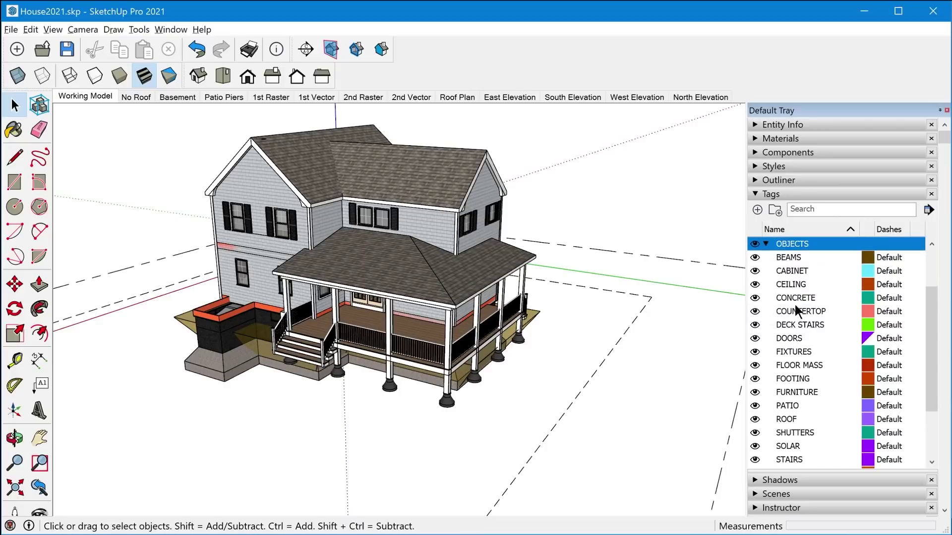
{"action": "left_click", "coordinate": [766, 244]}
{"action": "left_click", "coordinate": [766, 324]}
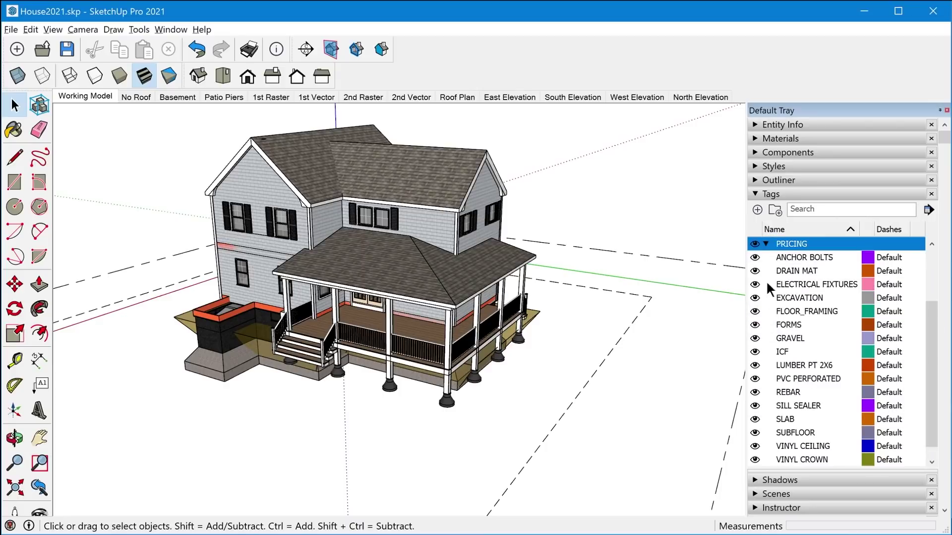
{"action": "left_click", "coordinate": [766, 244]}
{"action": "left_click", "coordinate": [765, 338]}
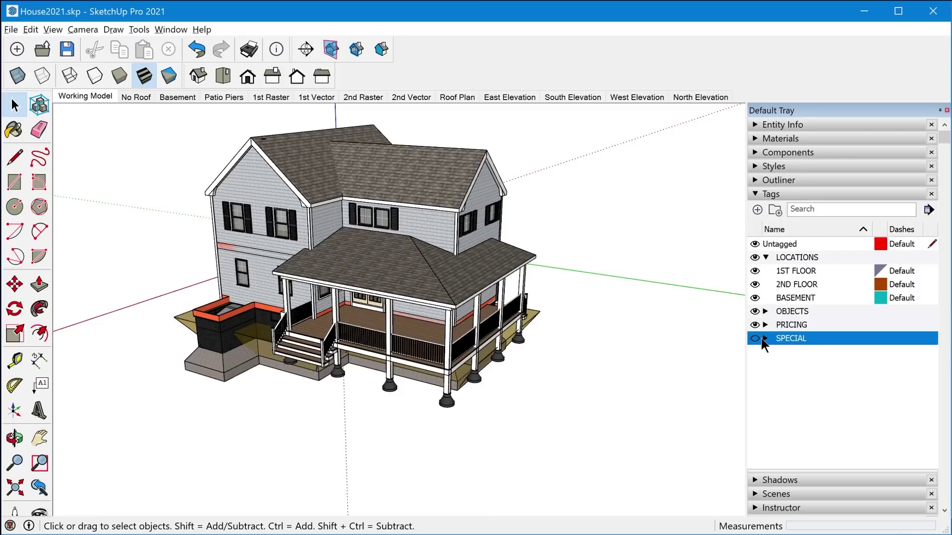
{"action": "left_click", "coordinate": [766, 338]}
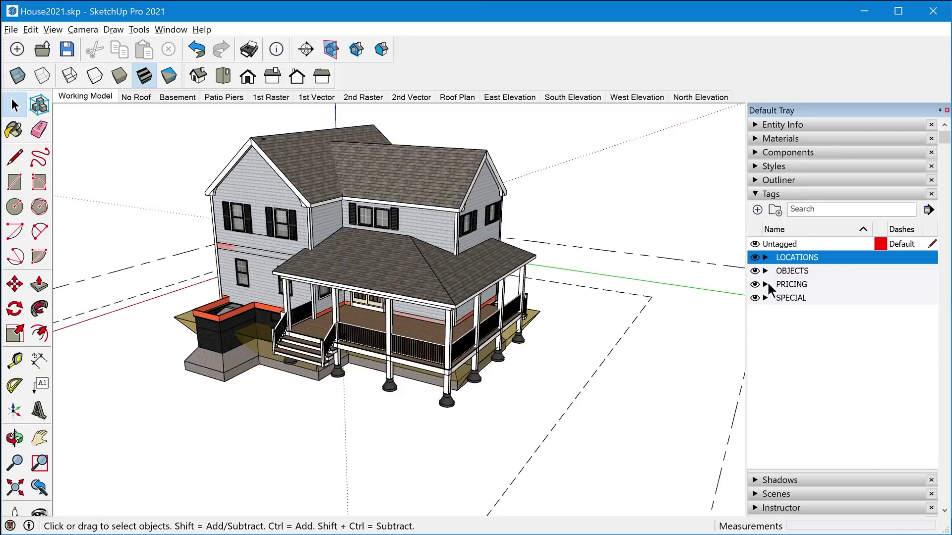
{"action": "left_click", "coordinate": [765, 281]}
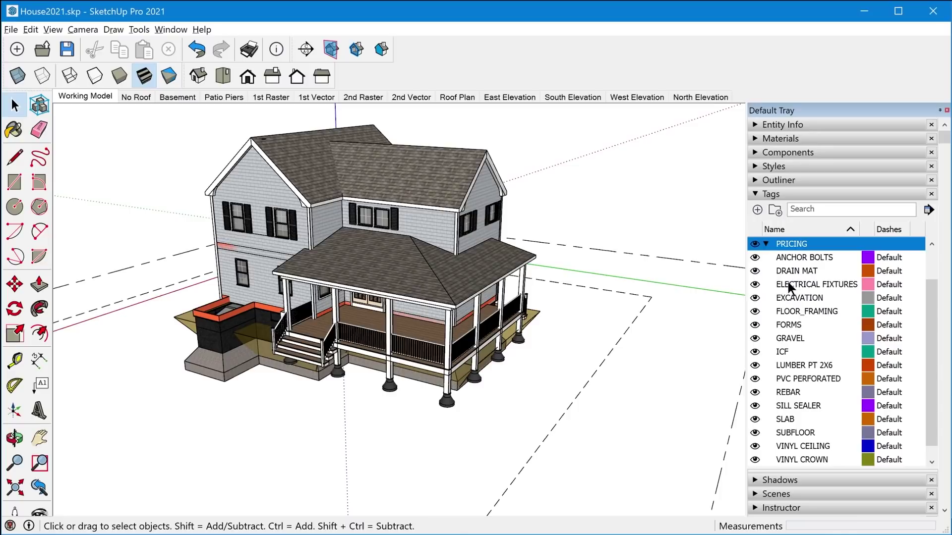
{"action": "scroll", "coordinate": [788, 278], "scroll_direction": "up", "scroll_amount": 3}
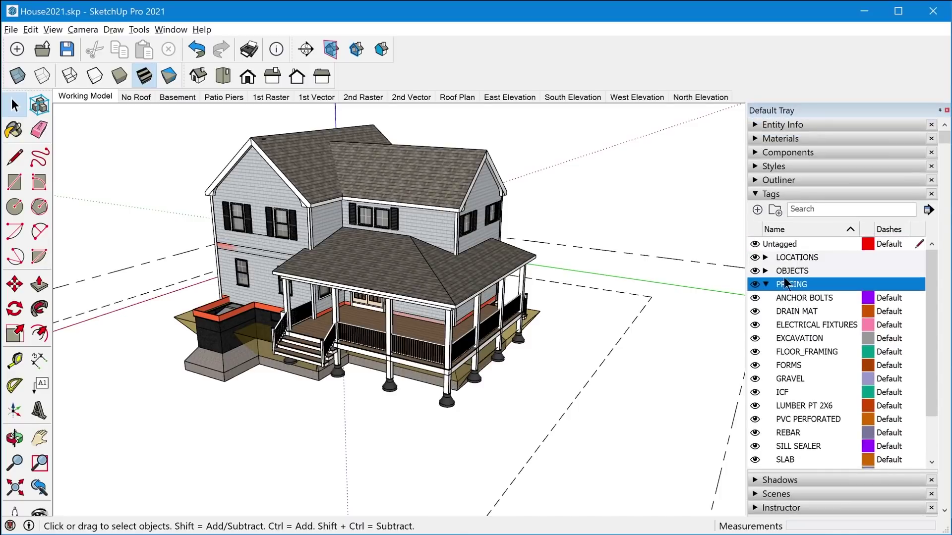
Step: Hide the PRICING tags, orbit the house, show them again, then collapse PRICING and deselect
{"action": "left_click", "coordinate": [755, 285]}
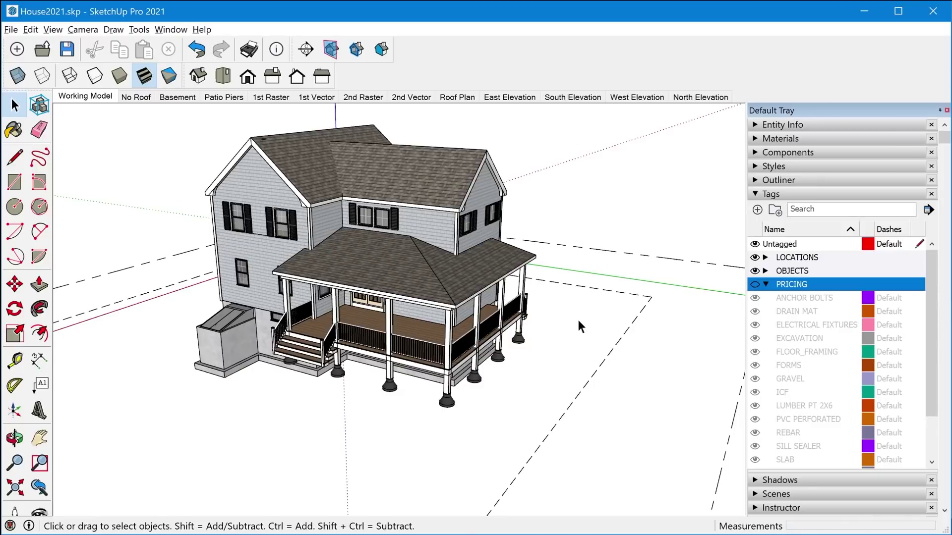
{"action": "middle_click_drag", "start_coordinate": [585, 325], "coordinate": [531, 325]}
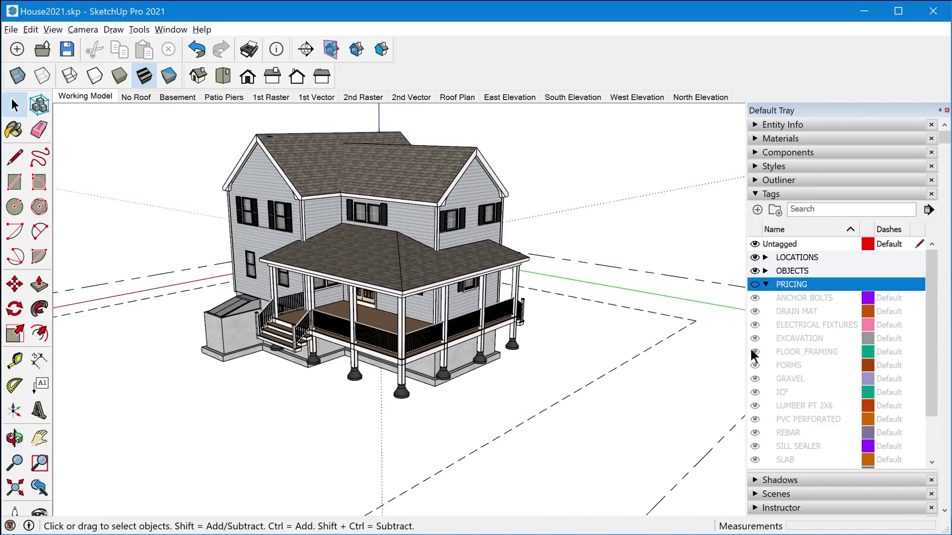
{"action": "left_click", "coordinate": [754, 285]}
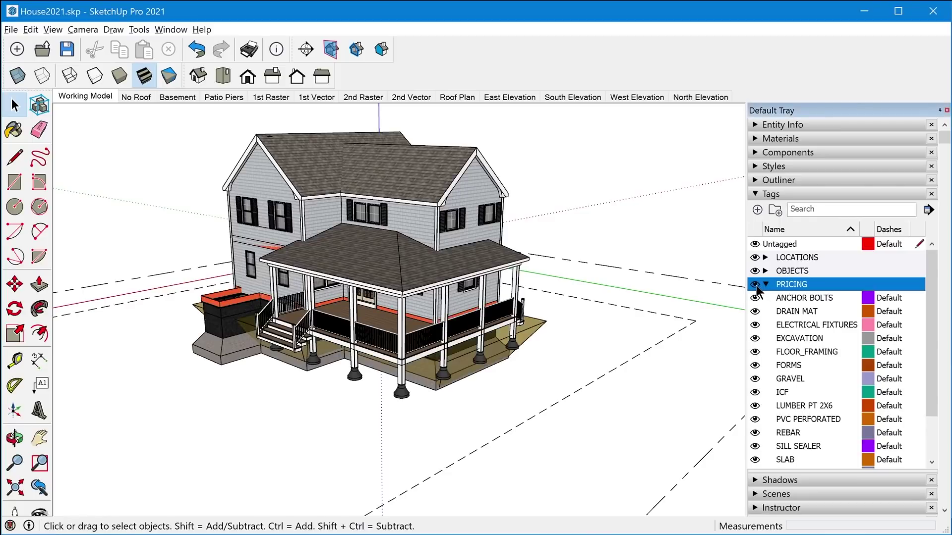
{"action": "left_click", "coordinate": [766, 282]}
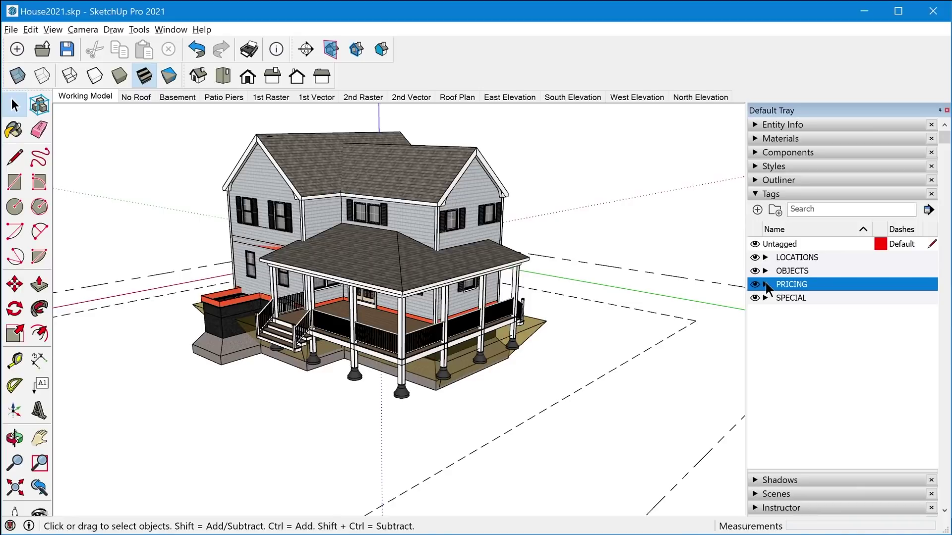
{"action": "left_click", "coordinate": [790, 332]}
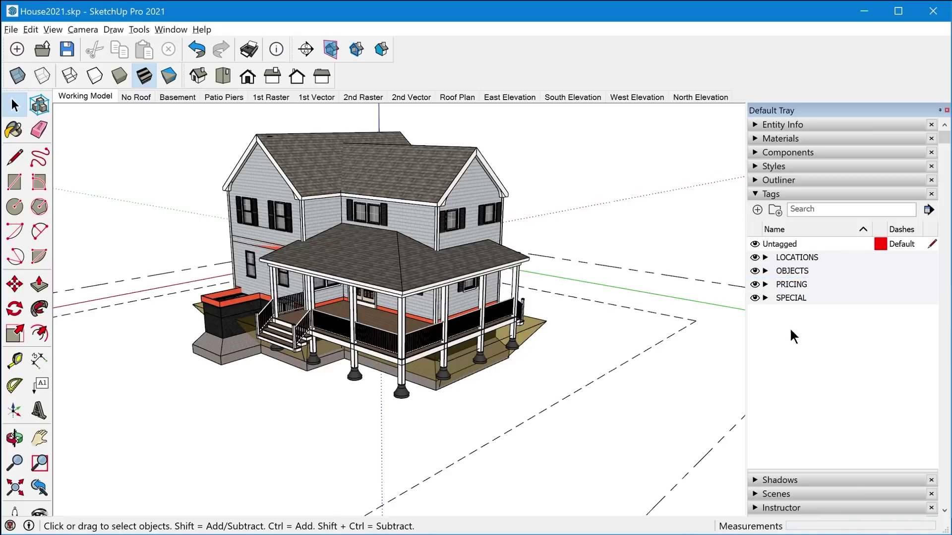
Step: Create a folder with the default name Tag Folder and add Tag1, Tag2 and Tag3 inside it
{"action": "left_click", "coordinate": [776, 210]}
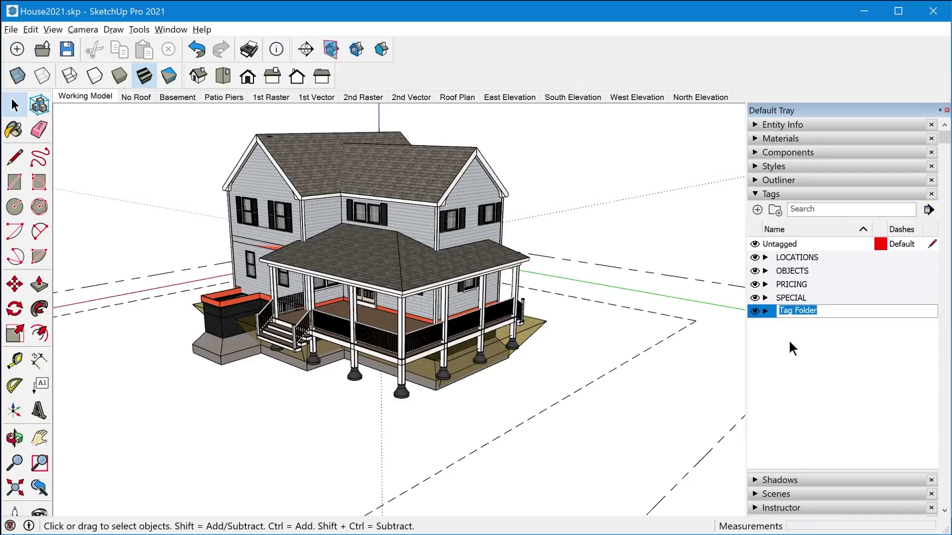
{"action": "key", "text": "Return"}
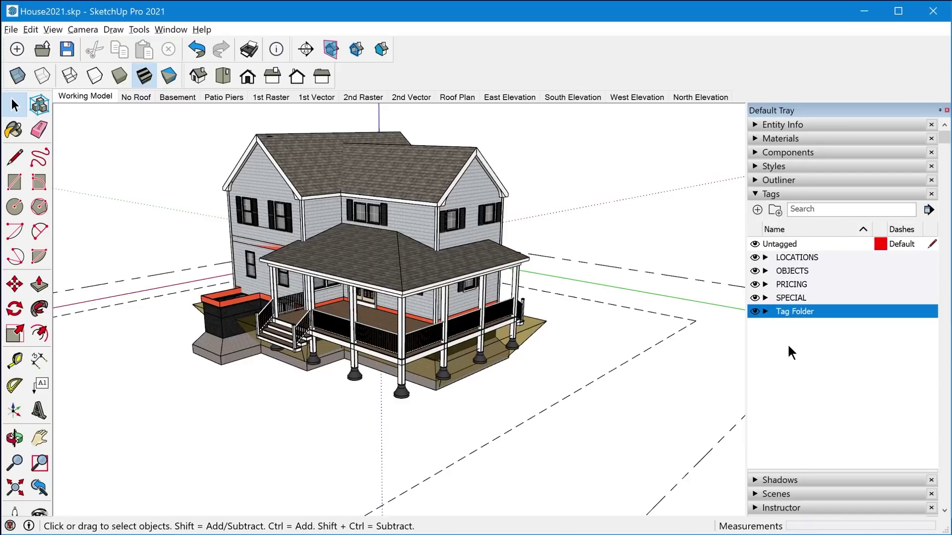
{"action": "left_click", "coordinate": [757, 210]}
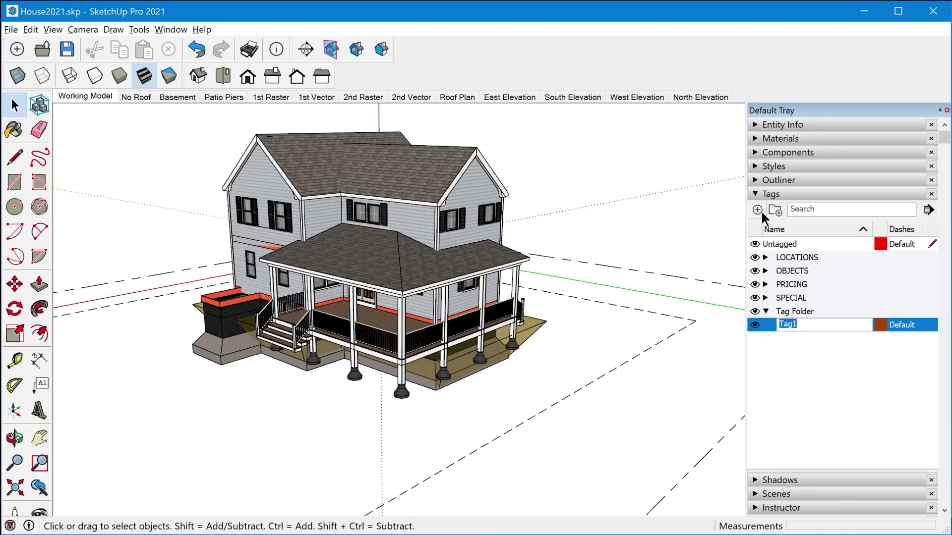
{"action": "left_click", "coordinate": [761, 211]}
{"action": "left_click", "coordinate": [760, 211]}
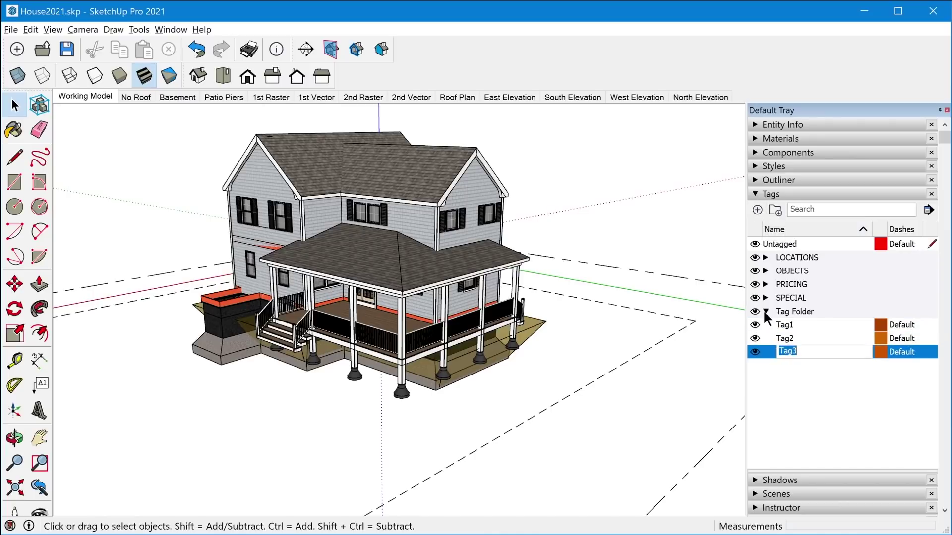
Step: Collapse Tag Folder, add loose tags Tag4–Tag7 below it, and select all four
{"action": "left_click", "coordinate": [765, 311]}
{"action": "left_click", "coordinate": [760, 209]}
{"action": "left_click", "coordinate": [760, 208]}
{"action": "left_click", "coordinate": [760, 209]}
{"action": "left_click", "coordinate": [760, 208]}
{"action": "left_click", "coordinate": [788, 392]}
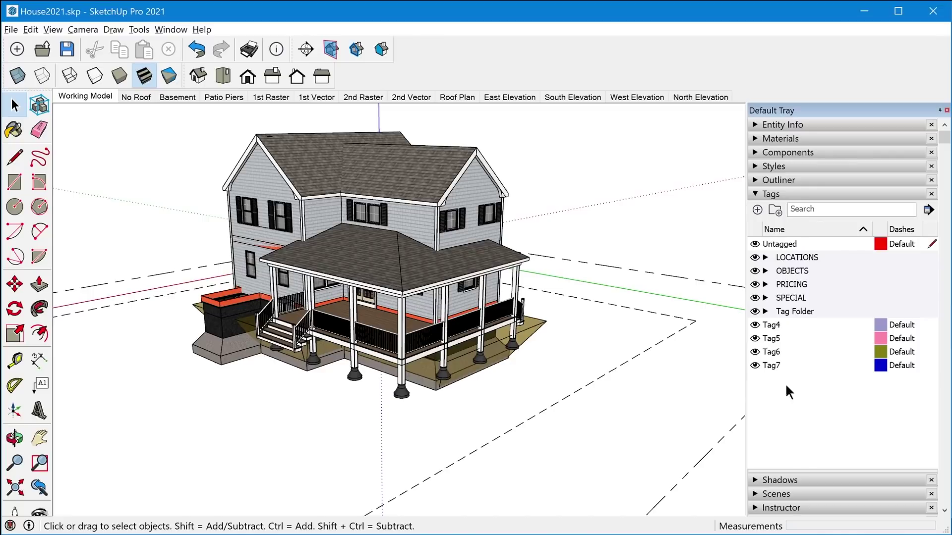
{"action": "left_click", "coordinate": [778, 326]}
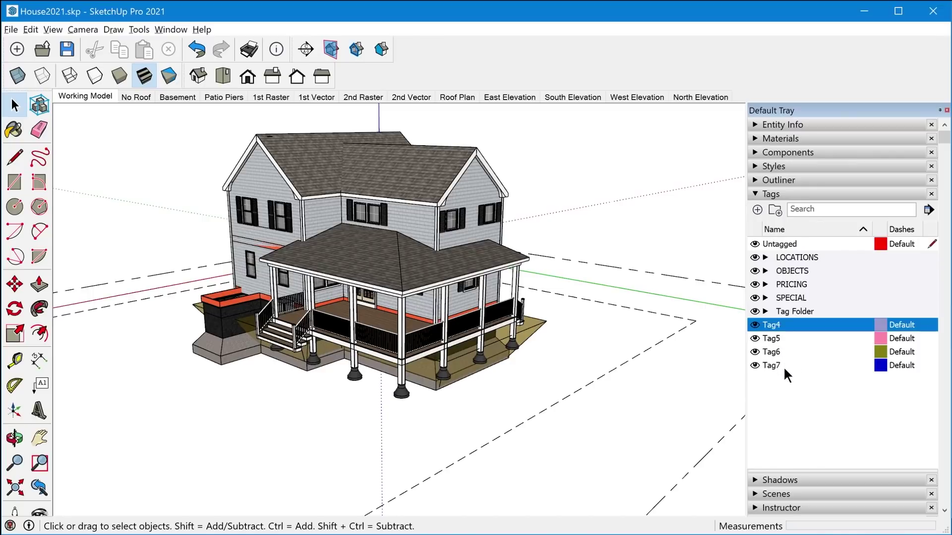
{"action": "left_click", "coordinate": [784, 367], "text": "shift"}
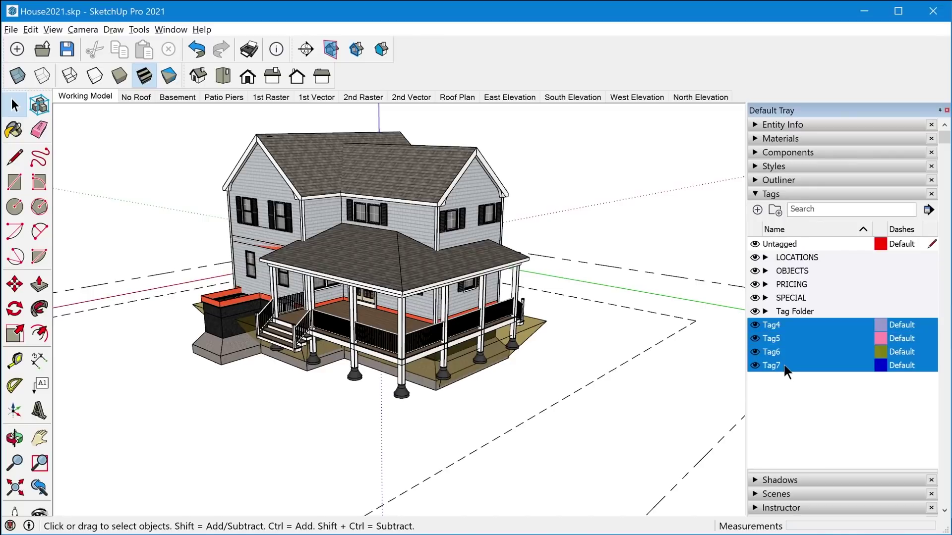
Step: Group Tag4–Tag7 into a second Tag Folder, then drag Tag4 out to the top level
{"action": "left_click", "coordinate": [774, 208]}
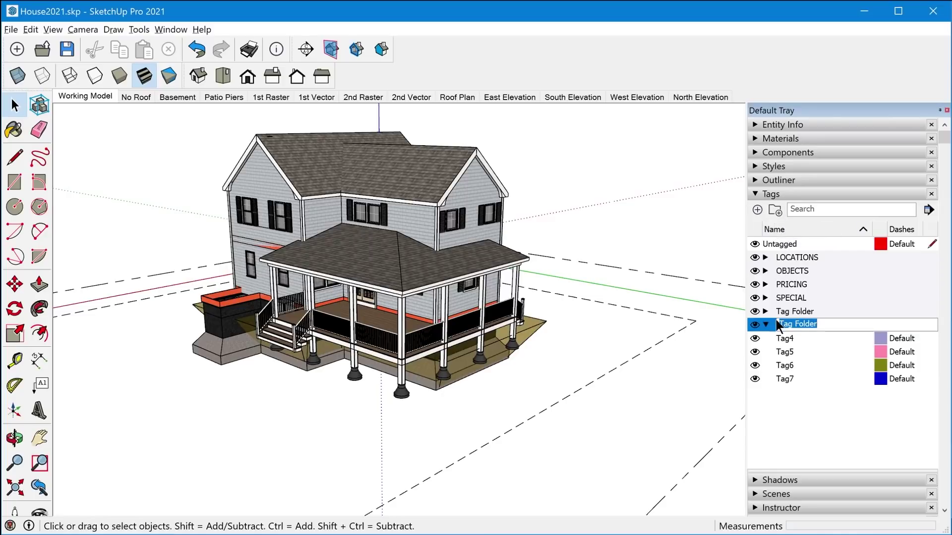
{"action": "key", "text": "Return"}
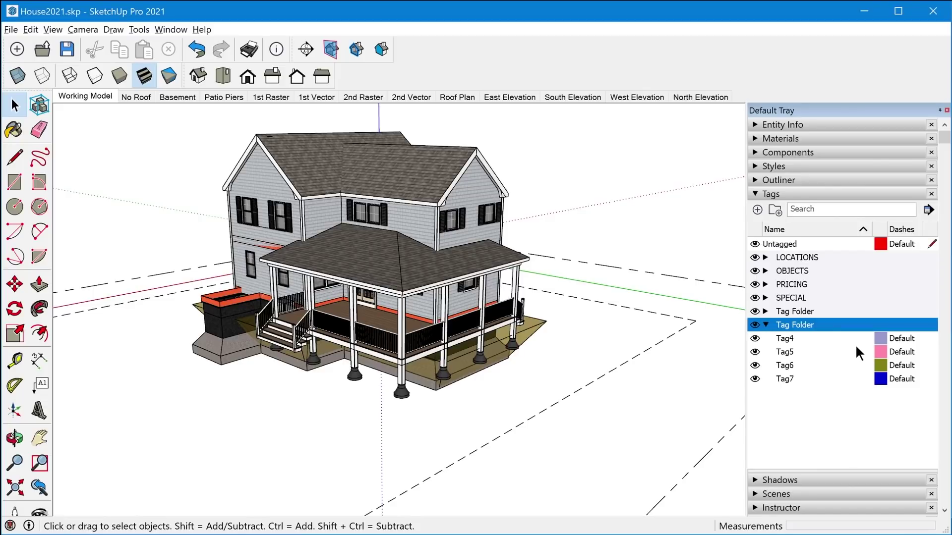
{"action": "left_click_drag", "start_coordinate": [796, 335], "coordinate": [775, 435]}
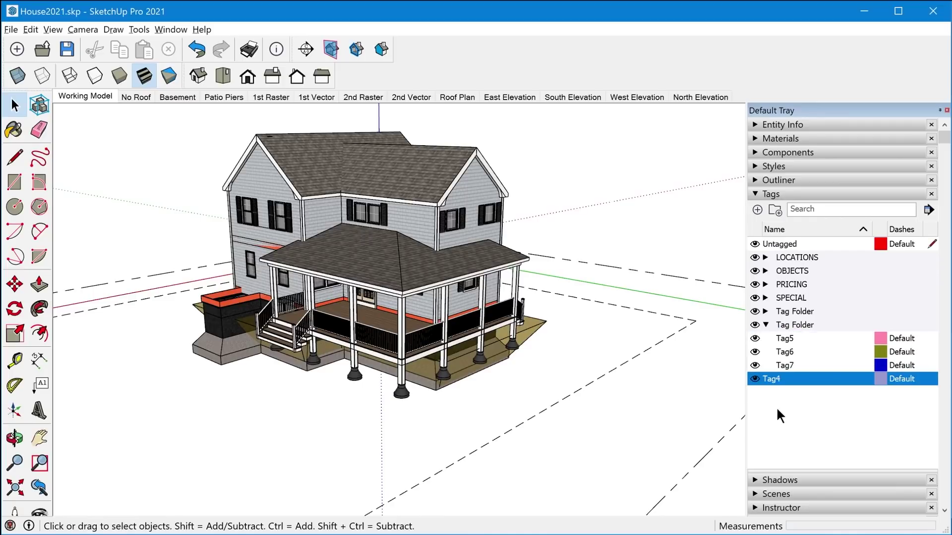
Step: Drag Tag5 out of the second Tag Folder and back in, then collapse that folder
{"action": "left_click", "coordinate": [789, 339]}
{"action": "left_click_drag", "start_coordinate": [789, 340], "coordinate": [790, 407]}
{"action": "left_click", "coordinate": [781, 376]}
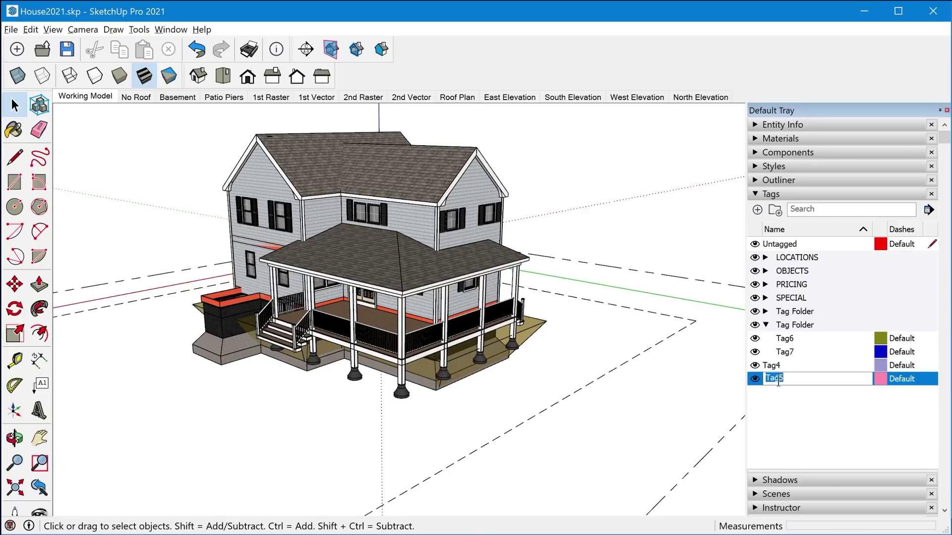
{"action": "left_click", "coordinate": [775, 390]}
{"action": "left_click", "coordinate": [775, 379]}
{"action": "left_click_drag", "start_coordinate": [775, 377], "coordinate": [797, 323]}
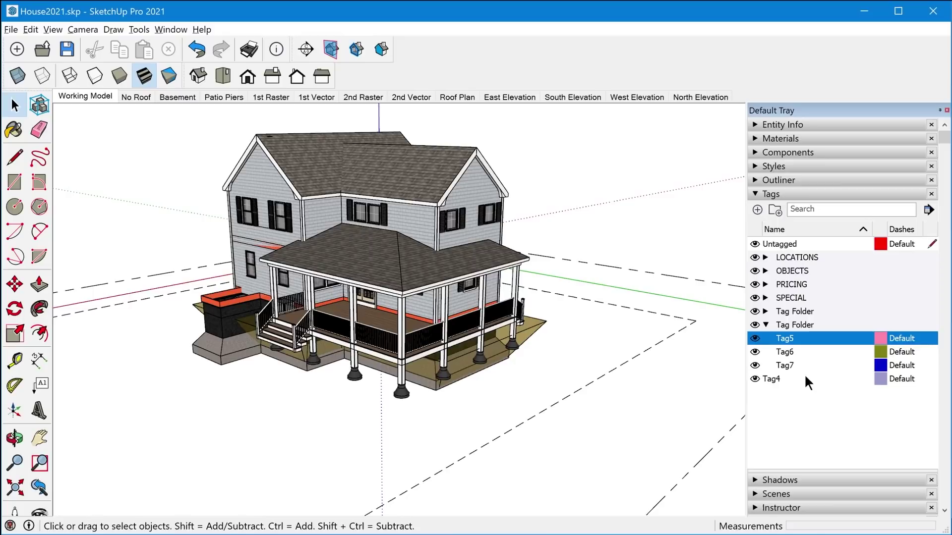
{"action": "left_click", "coordinate": [766, 325]}
Step: Drag the second Tag Folder into the first beside Tag1–Tag3, then collapse and re-expand it
{"action": "left_click", "coordinate": [766, 311]}
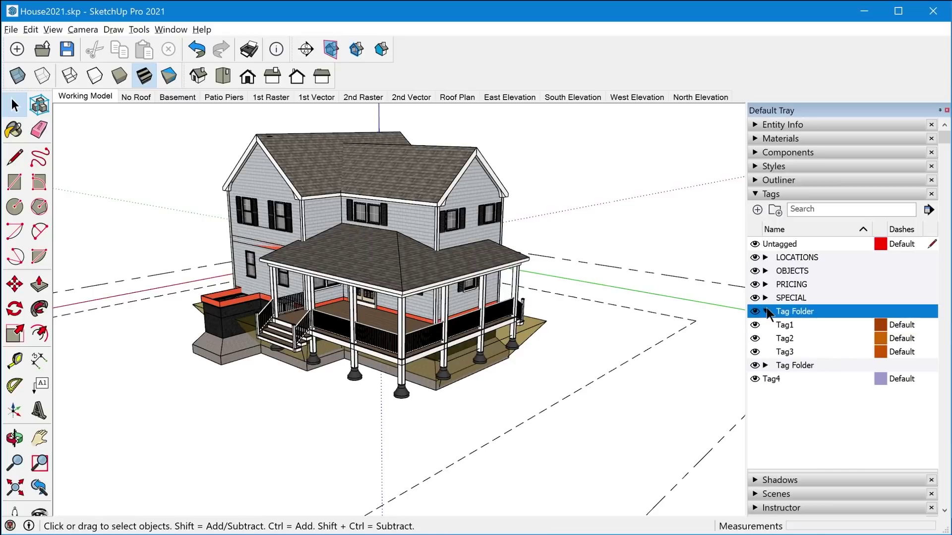
{"action": "left_click", "coordinate": [766, 365]}
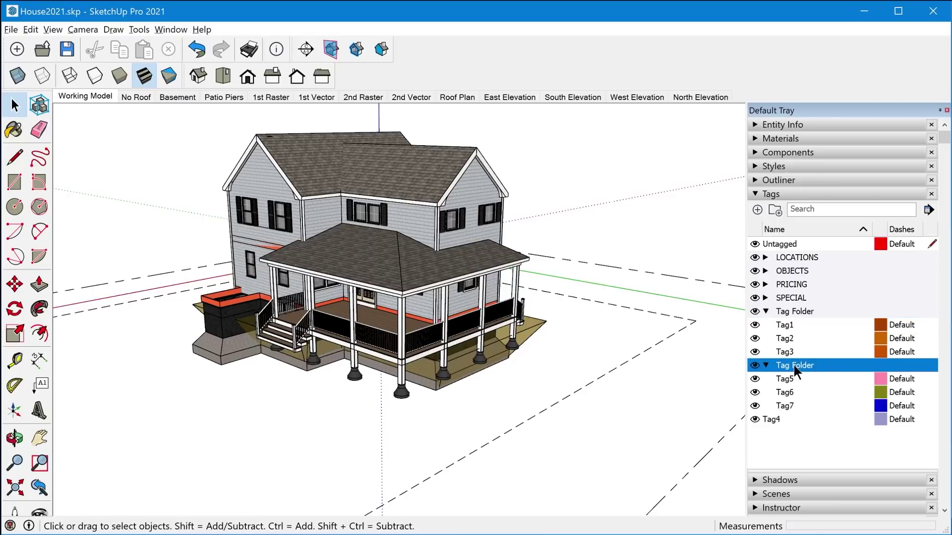
{"action": "left_click_drag", "start_coordinate": [788, 365], "coordinate": [793, 312]}
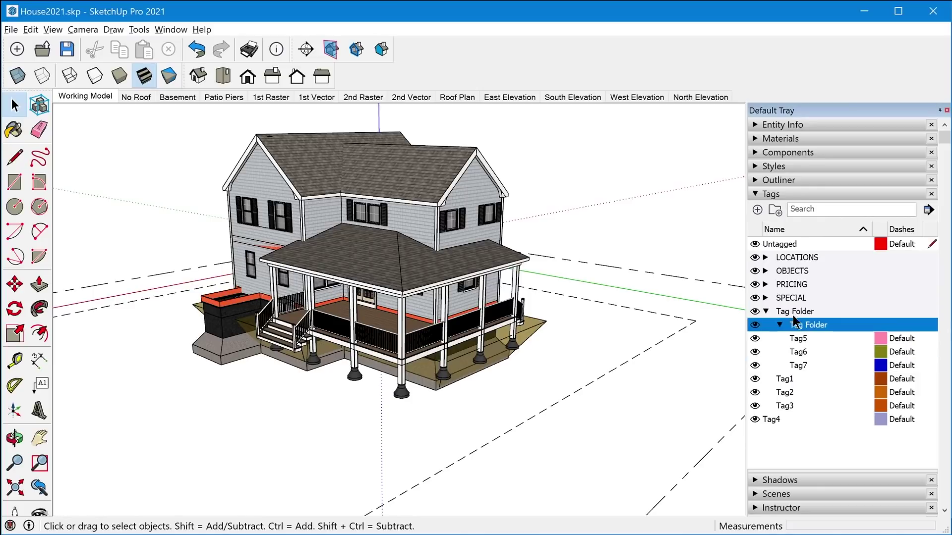
{"action": "left_click", "coordinate": [781, 325]}
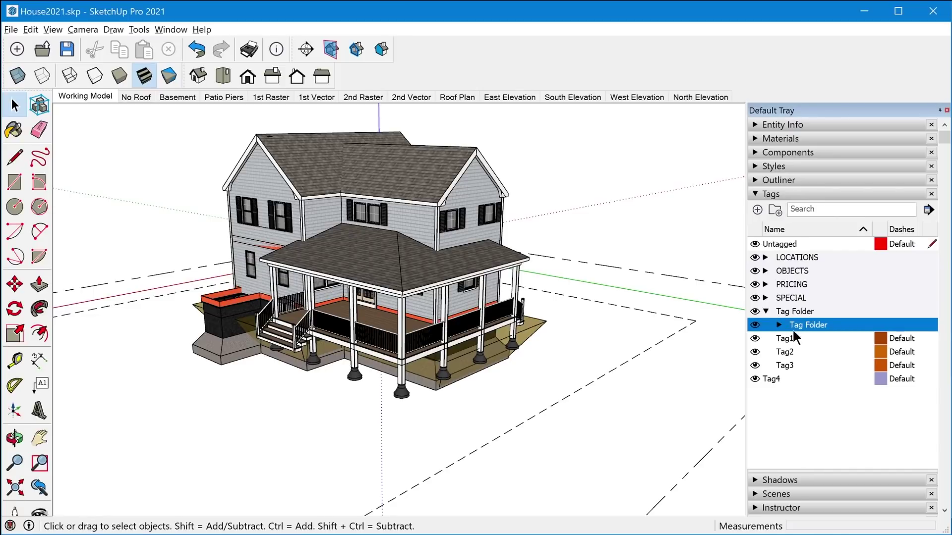
{"action": "left_click", "coordinate": [779, 325]}
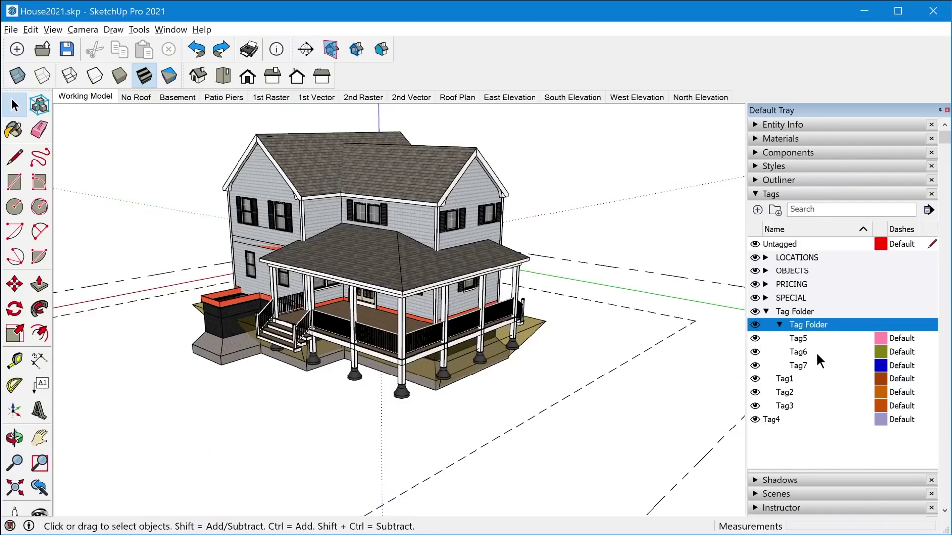
Step: Delete the nested Tag Folder, keeping Tag5–Tag7 in the first Tag Folder
{"action": "right_click", "coordinate": [810, 327]}
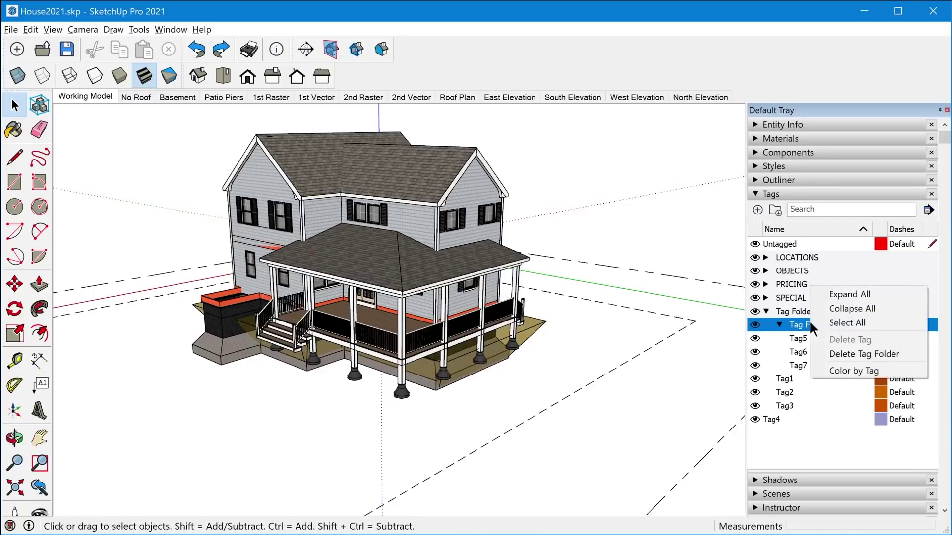
{"action": "left_click", "coordinate": [861, 355]}
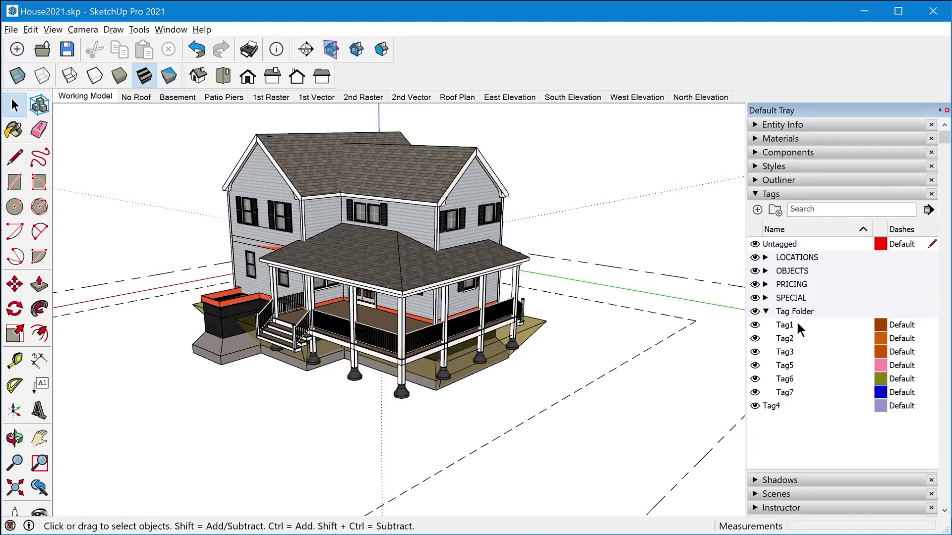
Step: Select Tag1 through Tag7 inside Tag Folder and delete them
{"action": "left_click", "coordinate": [799, 327]}
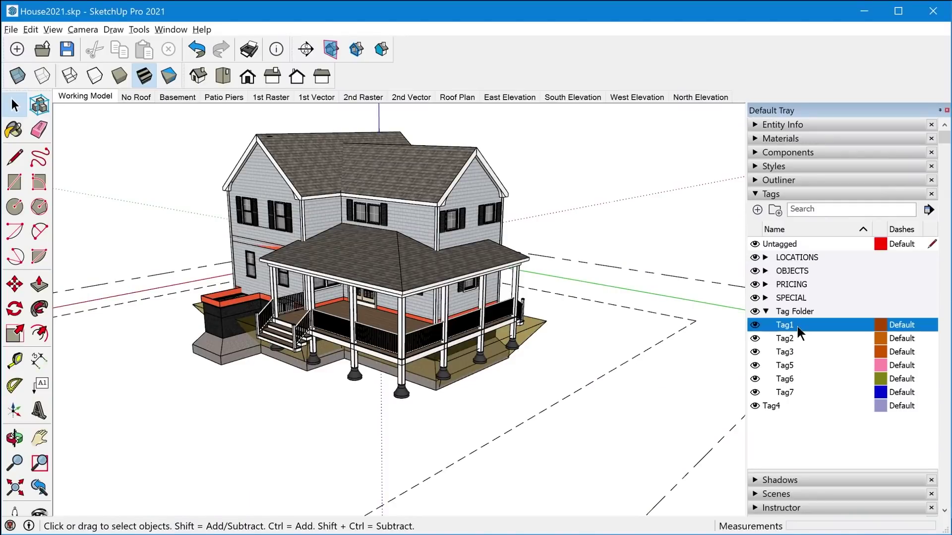
{"action": "left_click", "coordinate": [792, 392], "text": "shift"}
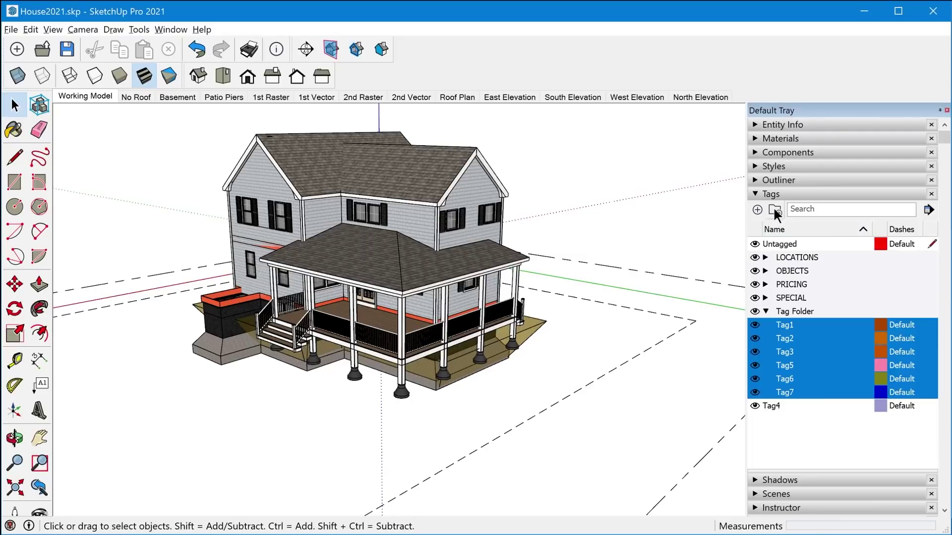
{"action": "right_click", "coordinate": [781, 288]}
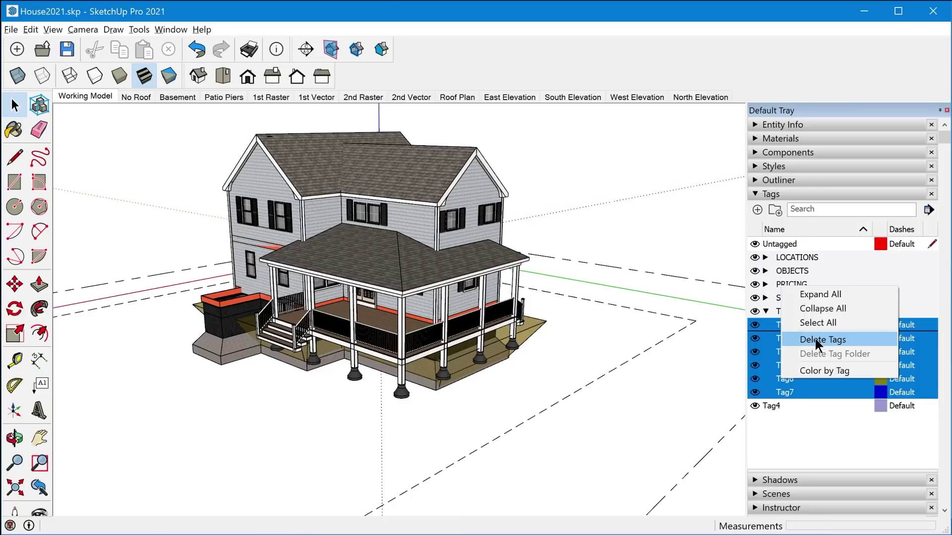
{"action": "left_click", "coordinate": [815, 339]}
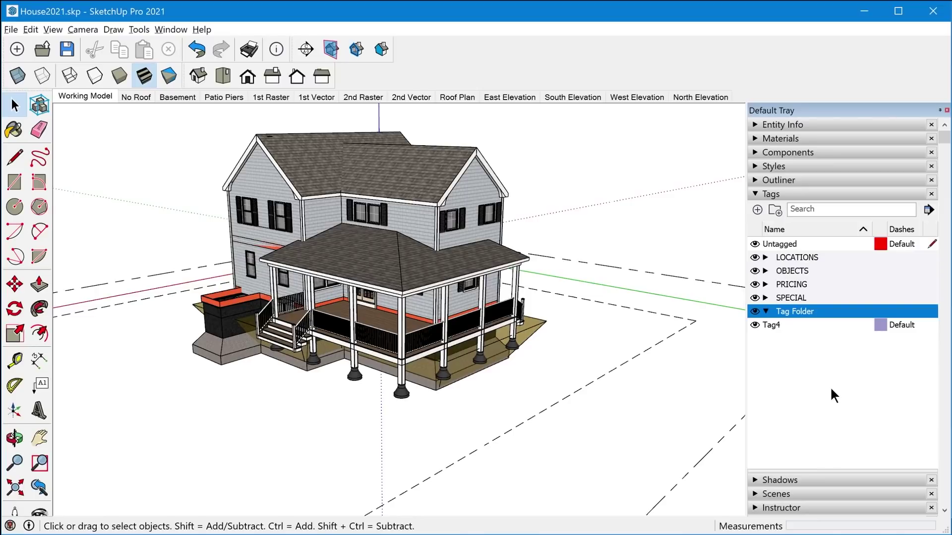
Step: Search the tags for 'cab', expand OBJECTS, then change the search text to 'wall'
{"action": "left_click", "coordinate": [803, 210]}
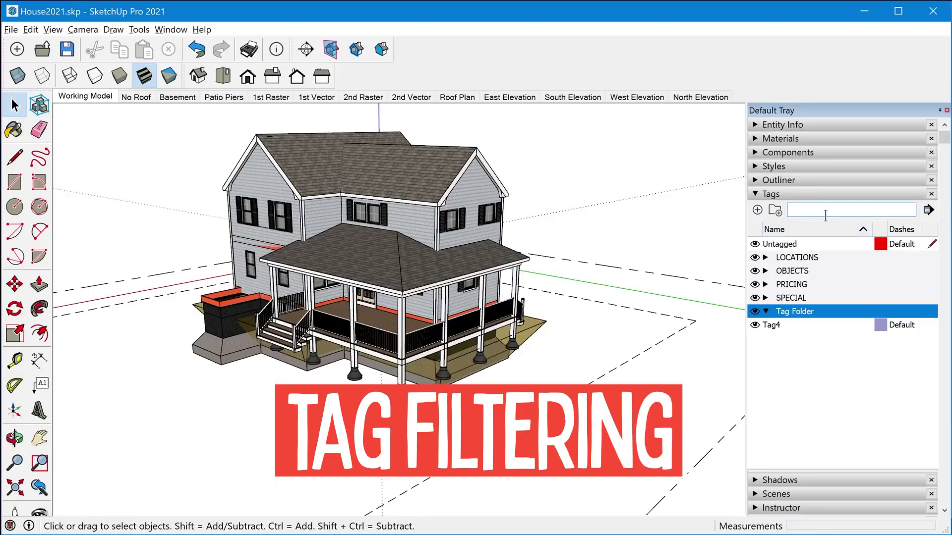
{"action": "type", "text": "cab"}
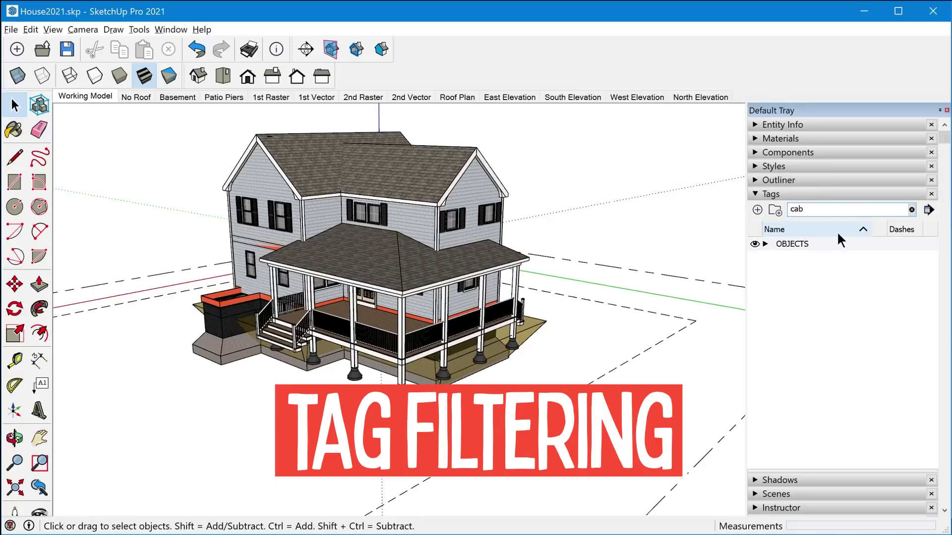
{"action": "left_click", "coordinate": [766, 244]}
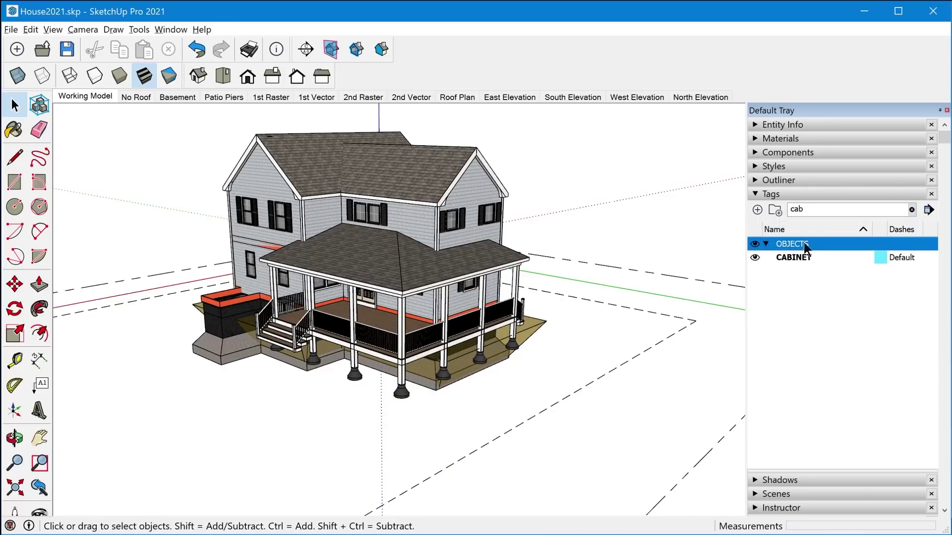
{"action": "double_click", "coordinate": [811, 210]}
{"action": "type", "text": "wall"}
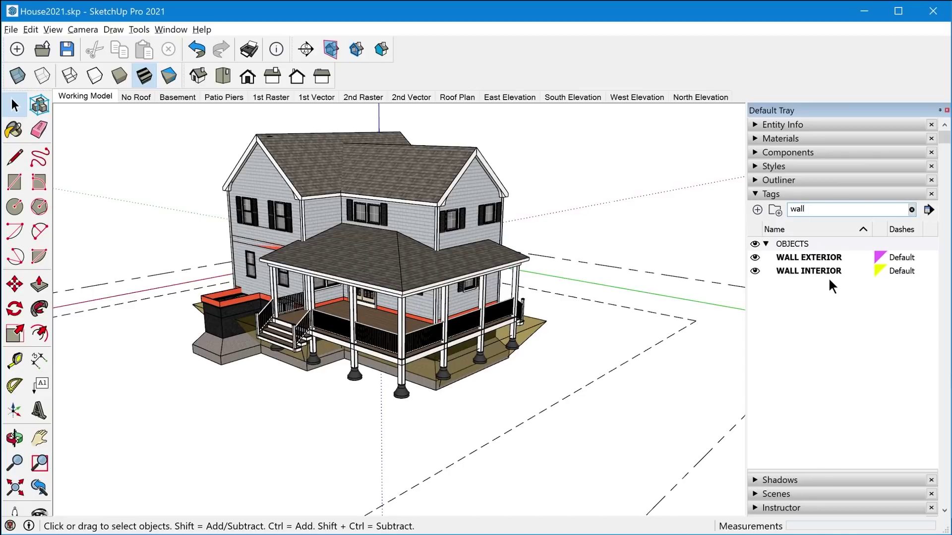
Step: Select WALL EXTERIOR and WALL INTERIOR together and set both to the dash-dot line style
{"action": "left_click", "coordinate": [831, 260]}
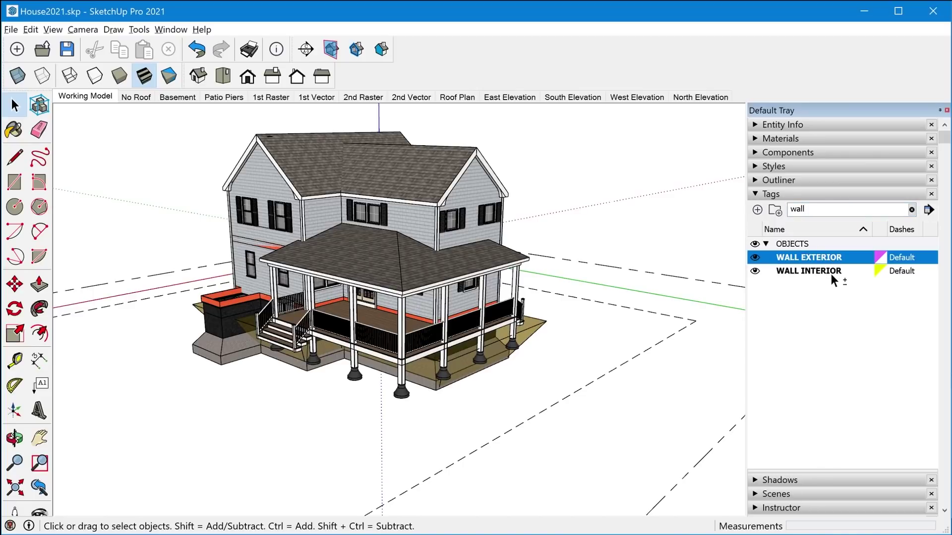
{"action": "left_click", "coordinate": [832, 271], "text": "shift"}
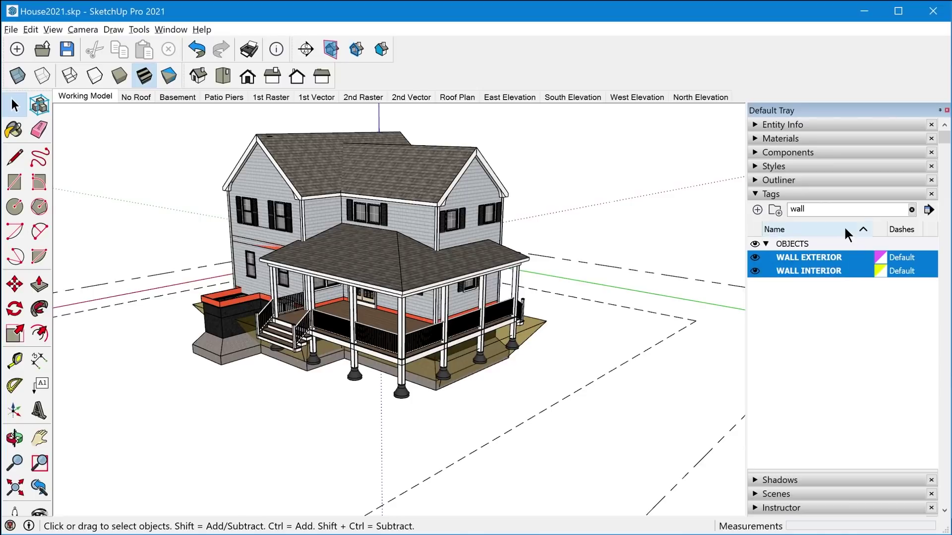
{"action": "left_click", "coordinate": [908, 263]}
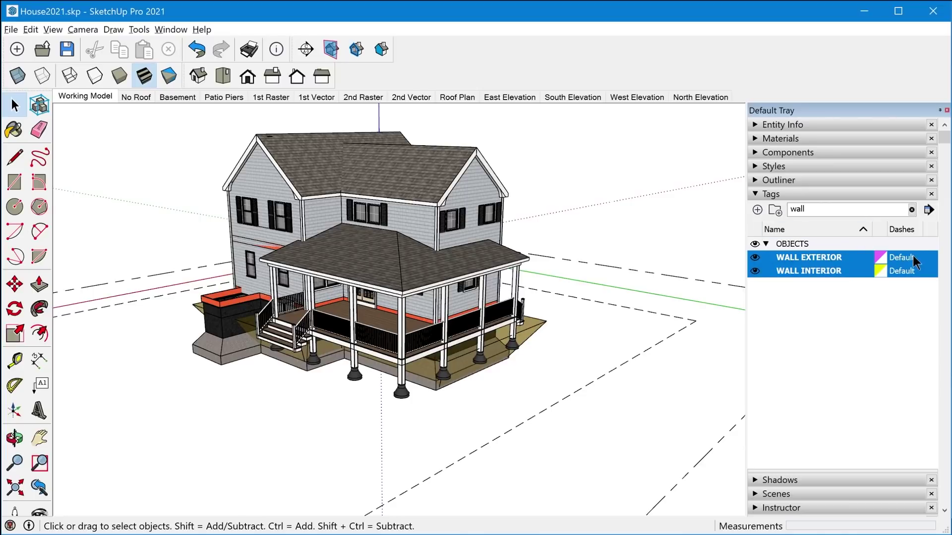
{"action": "left_click", "coordinate": [923, 299]}
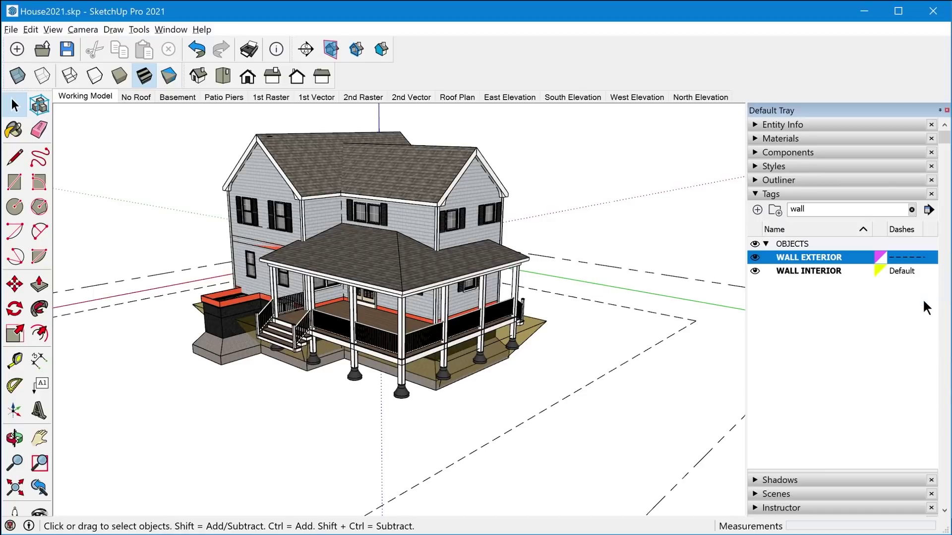
{"action": "left_click", "coordinate": [834, 271]}
{"action": "left_click", "coordinate": [833, 258], "text": "shift"}
{"action": "left_click", "coordinate": [900, 275]}
{"action": "left_click", "coordinate": [854, 305]}
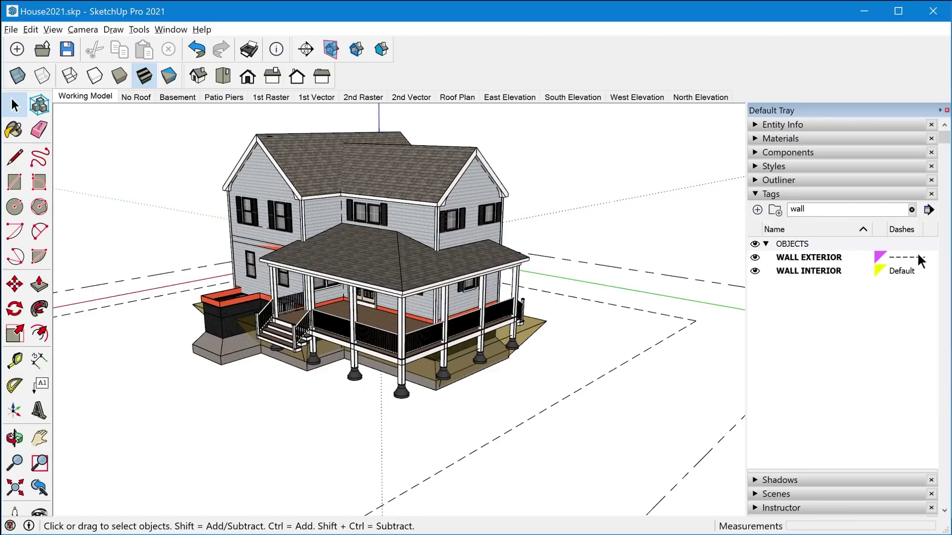
{"action": "left_click", "coordinate": [907, 256]}
{"action": "left_click", "coordinate": [897, 271], "text": "shift"}
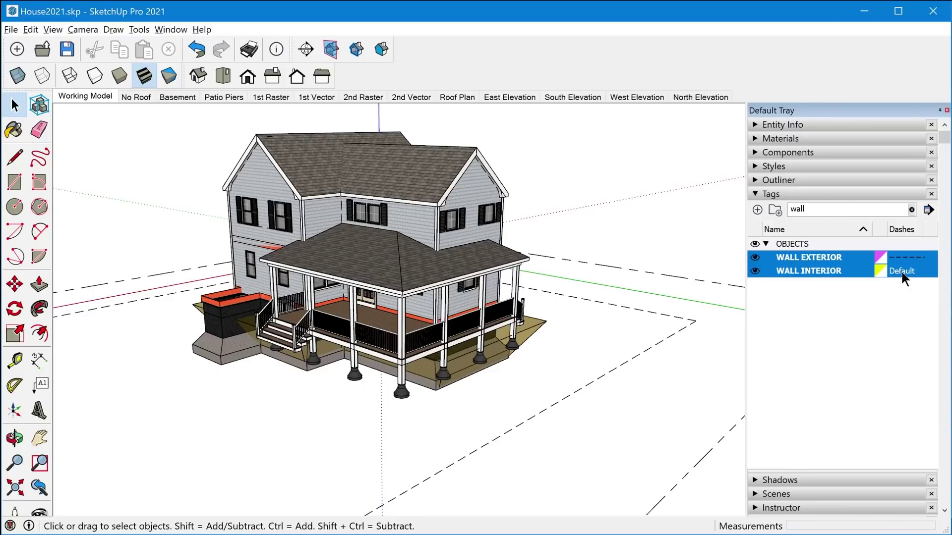
{"action": "left_click", "coordinate": [903, 272]}
{"action": "left_click", "coordinate": [935, 341]}
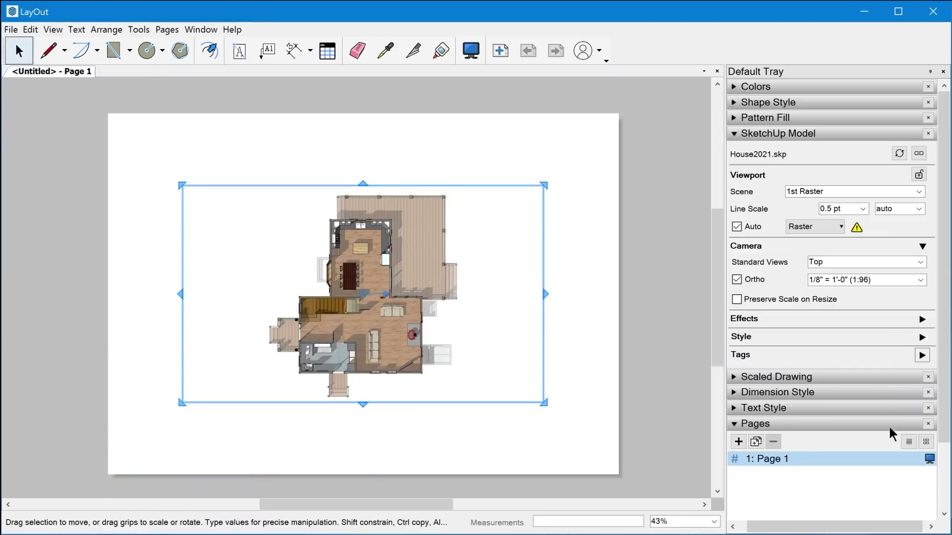
Step: Expand the viewport's Tags list and OBJECTS group, hide the OBJECTS tags, then show them again
{"action": "left_click", "coordinate": [924, 356]}
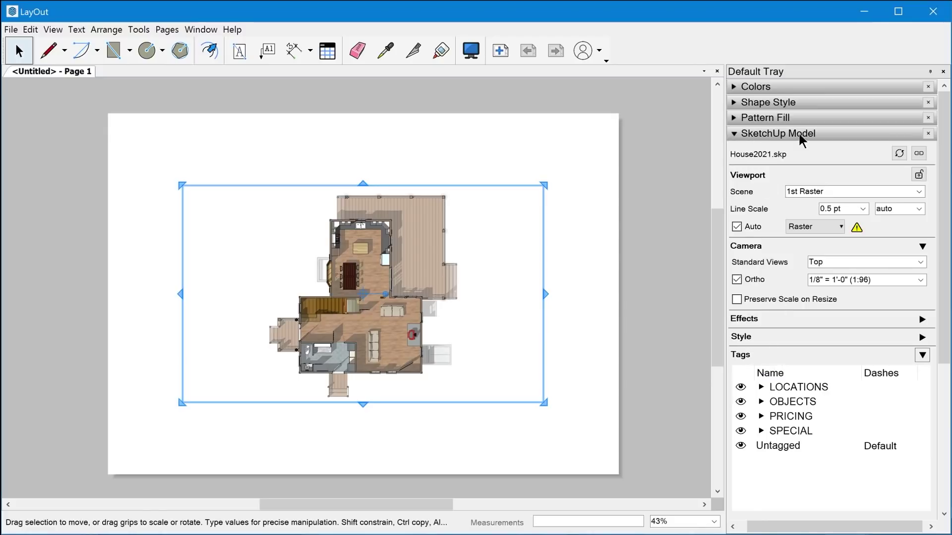
{"action": "left_click", "coordinate": [762, 402]}
{"action": "scroll", "coordinate": [780, 406], "scroll_direction": "down", "scroll_amount": 2}
{"action": "scroll", "coordinate": [788, 408], "scroll_direction": "up", "scroll_amount": 2}
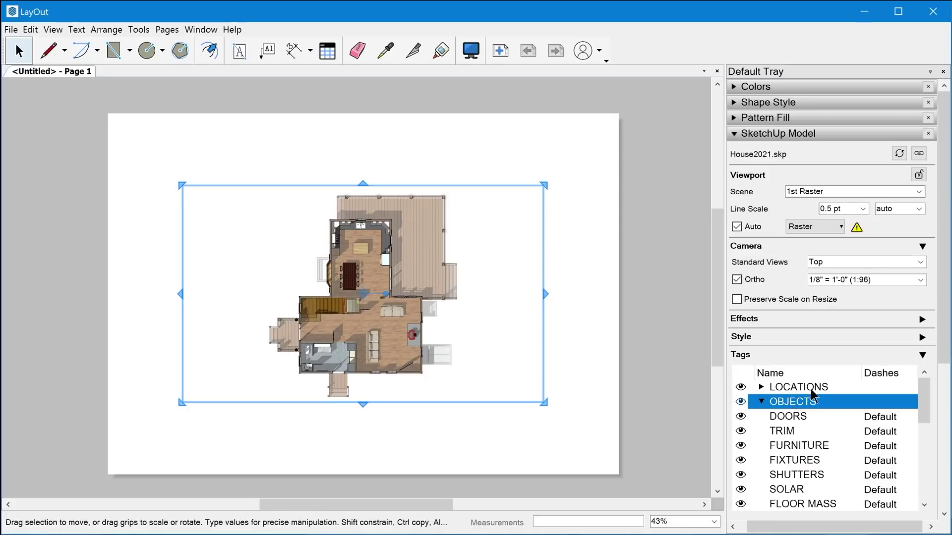
{"action": "left_click", "coordinate": [742, 402]}
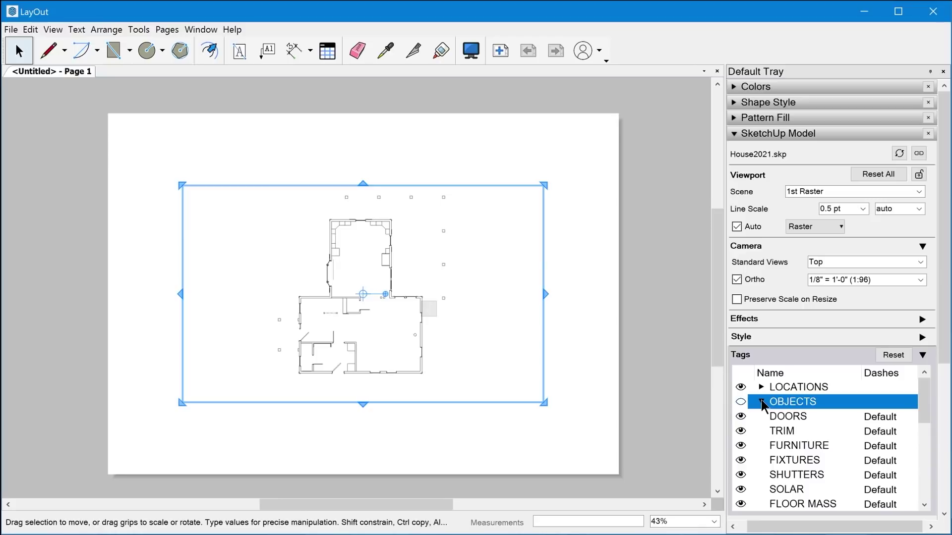
{"action": "left_click", "coordinate": [761, 402]}
{"action": "left_click", "coordinate": [740, 401]}
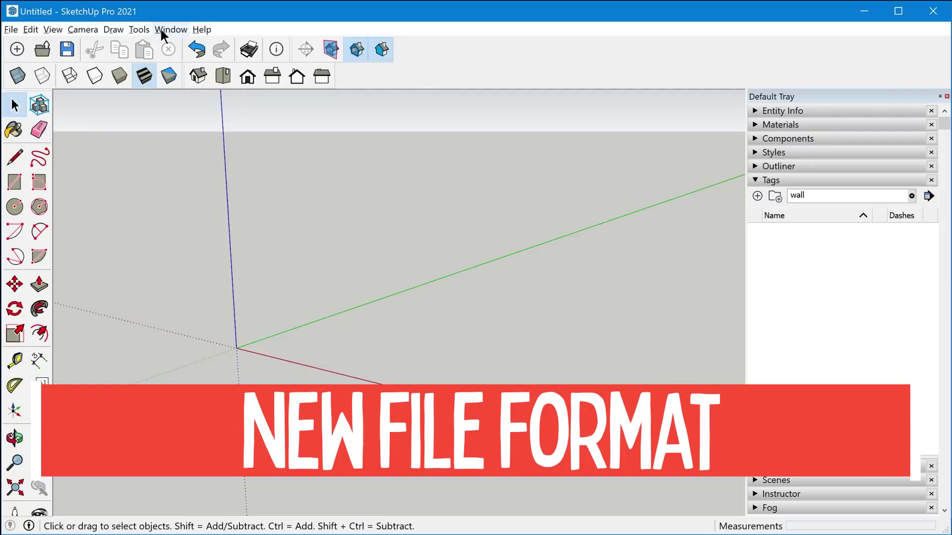
Step: Open the 3D Warehouse from the Window menu and run an empty search
{"action": "left_click", "coordinate": [171, 30]}
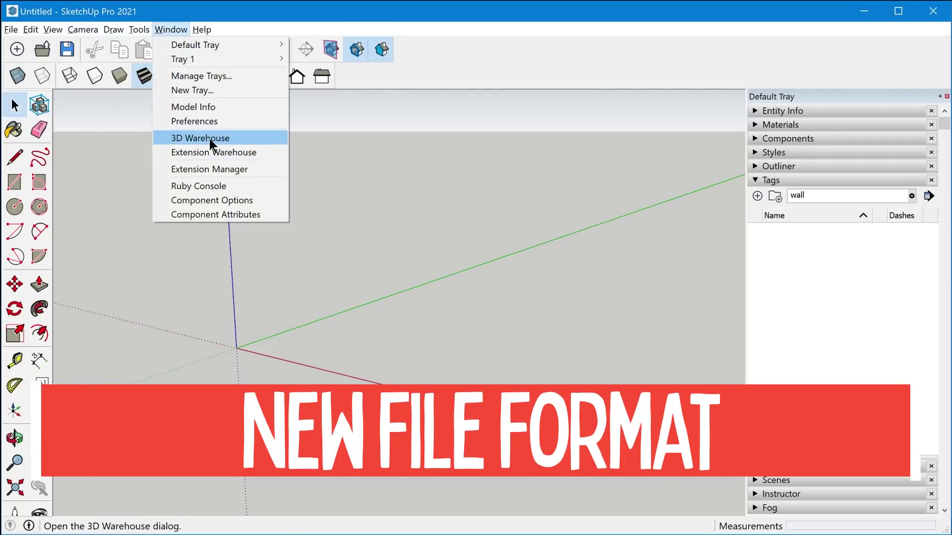
{"action": "left_click", "coordinate": [209, 139]}
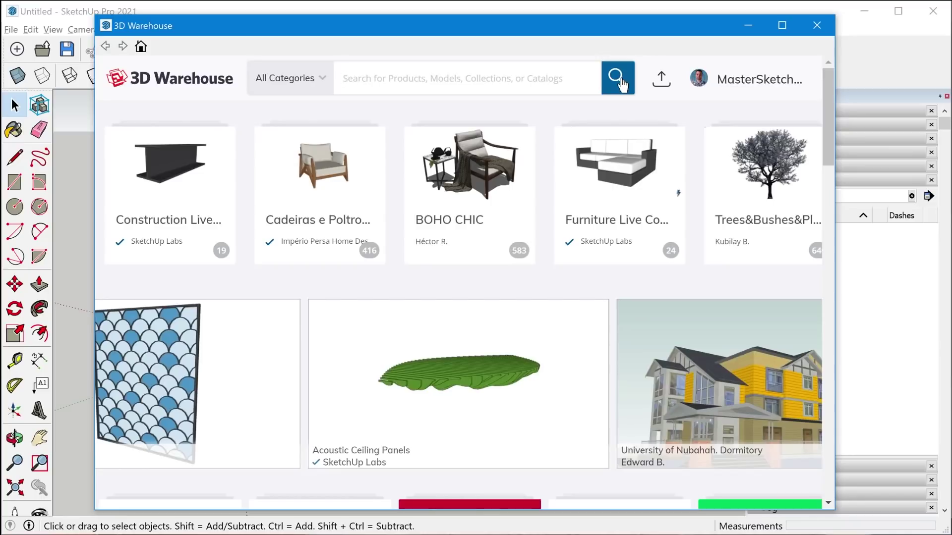
{"action": "left_click", "coordinate": [616, 78]}
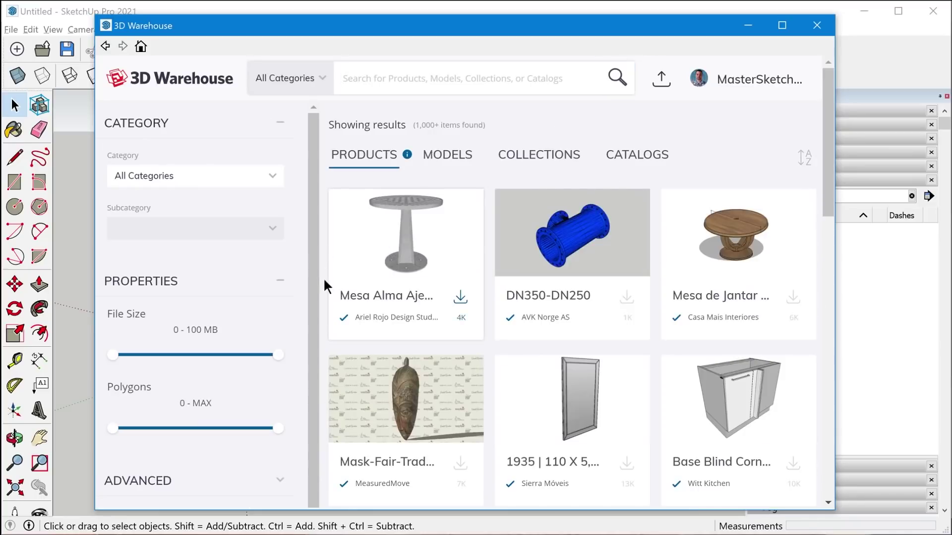
Step: Filter 3D Warehouse results to Live Component models only
{"action": "scroll", "coordinate": [257, 391], "scroll_direction": "down", "scroll_amount": 3}
{"action": "left_click", "coordinate": [270, 446]}
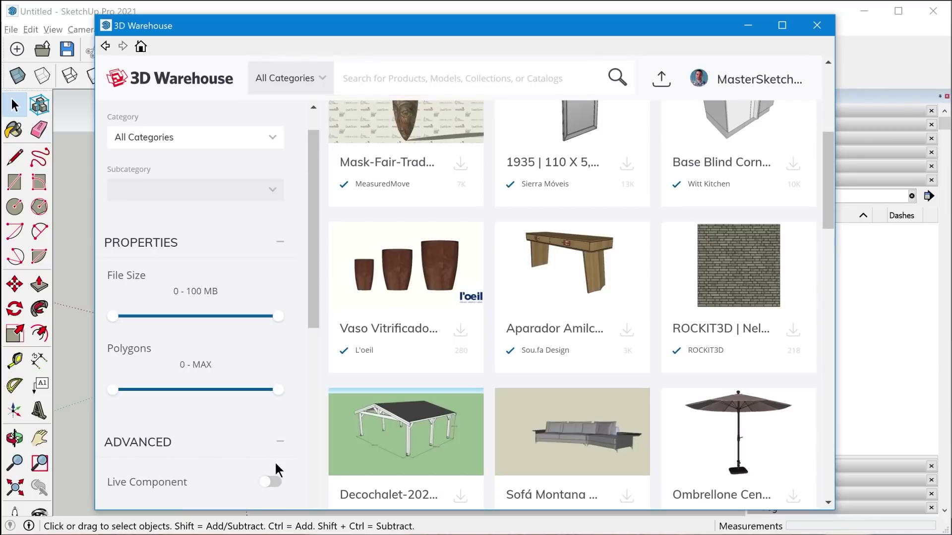
{"action": "left_click", "coordinate": [270, 482]}
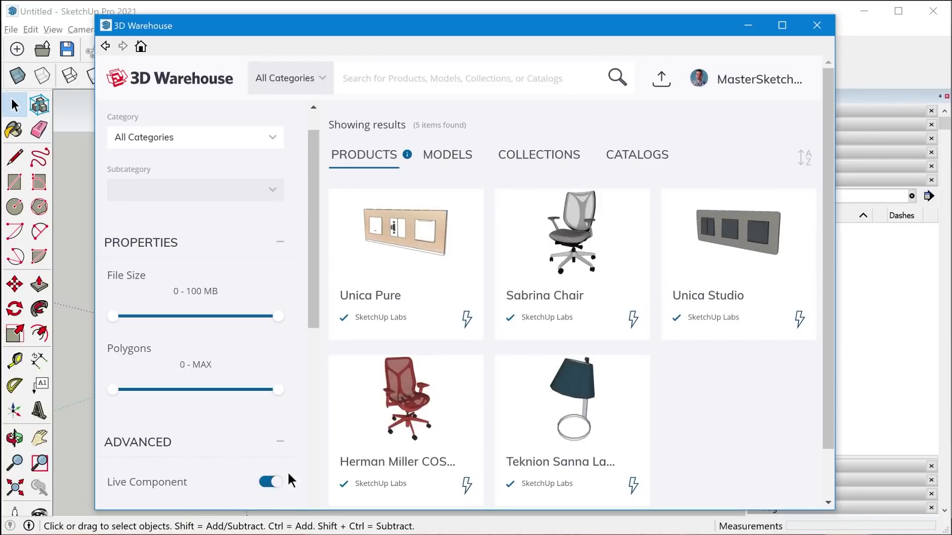
{"action": "left_click", "coordinate": [452, 156]}
{"action": "scroll", "coordinate": [767, 214], "scroll_direction": "down", "scroll_amount": 5}
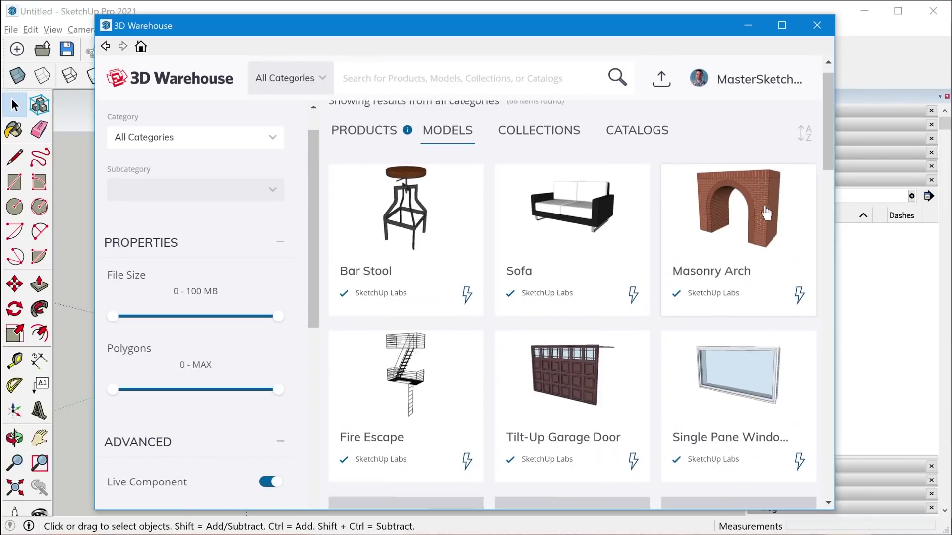
{"action": "left_click_drag", "start_coordinate": [824, 182], "coordinate": [844, 127]}
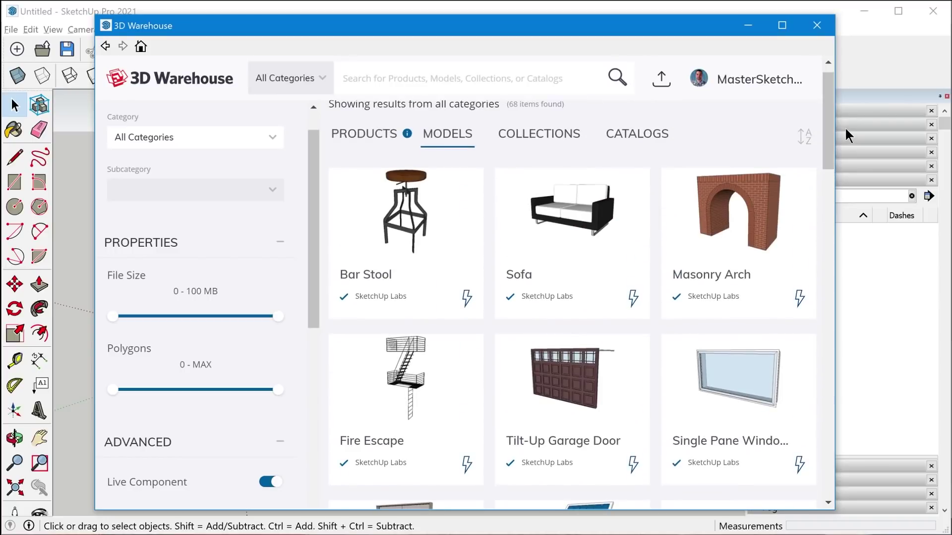
Step: Download the Single Pane Window into the current model and place it near the origin
{"action": "left_click", "coordinate": [730, 376]}
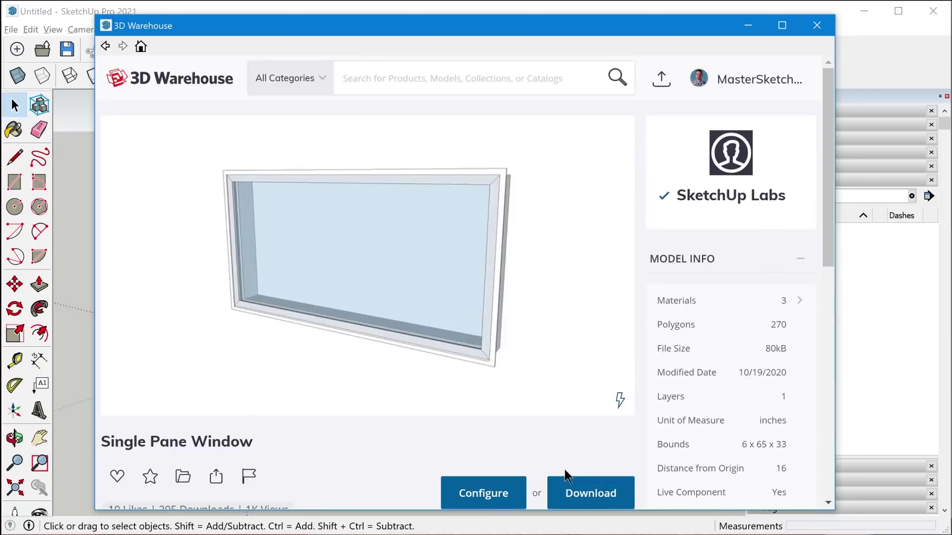
{"action": "left_click", "coordinate": [571, 489]}
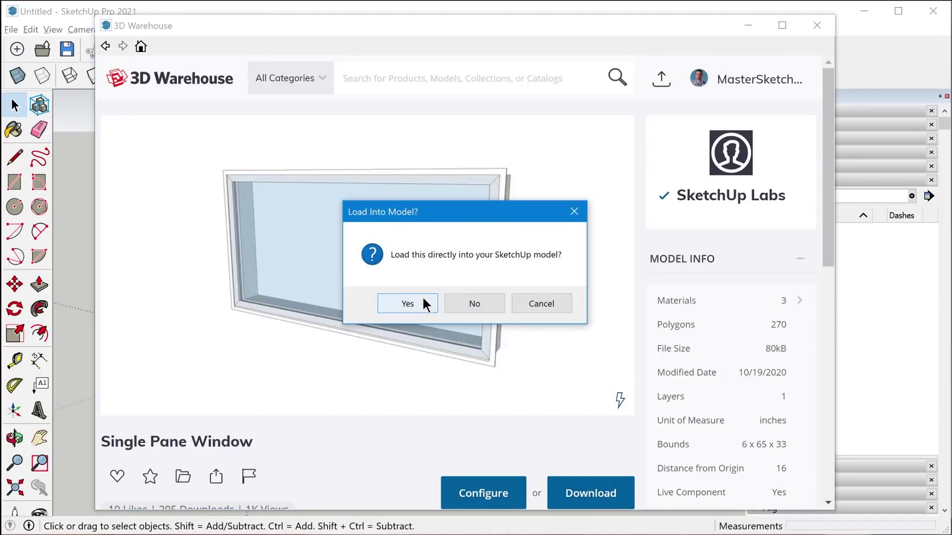
{"action": "left_click", "coordinate": [420, 300]}
{"action": "left_click", "coordinate": [332, 325]}
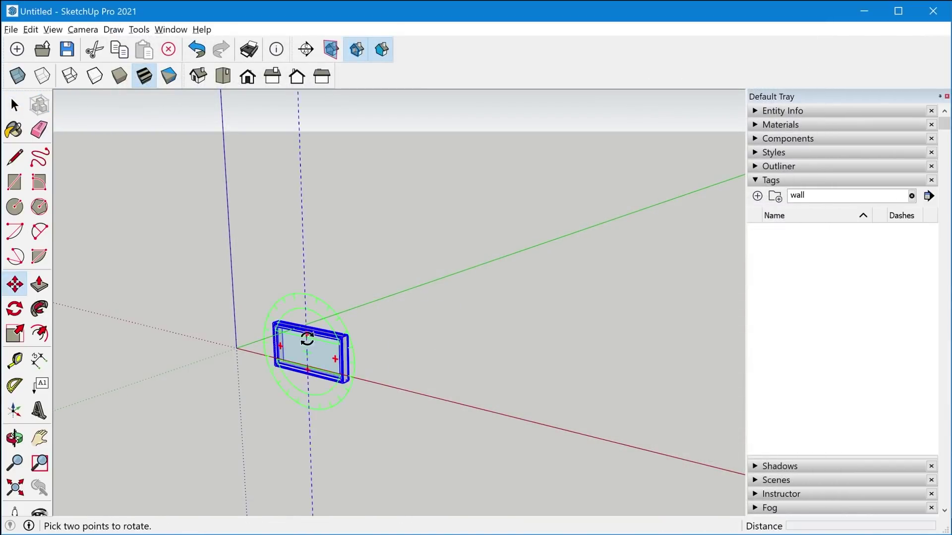
{"action": "scroll", "coordinate": [322, 352], "scroll_direction": "up", "scroll_amount": 5}
{"action": "key", "text": "space"}
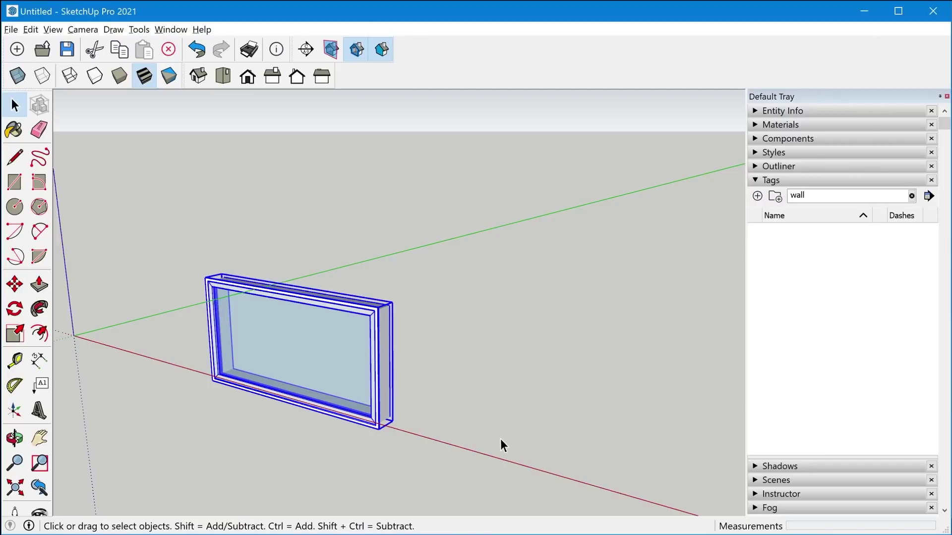
Step: Open the window's Configure Live Component panel and move it off the tag tray
{"action": "right_click", "coordinate": [346, 319]}
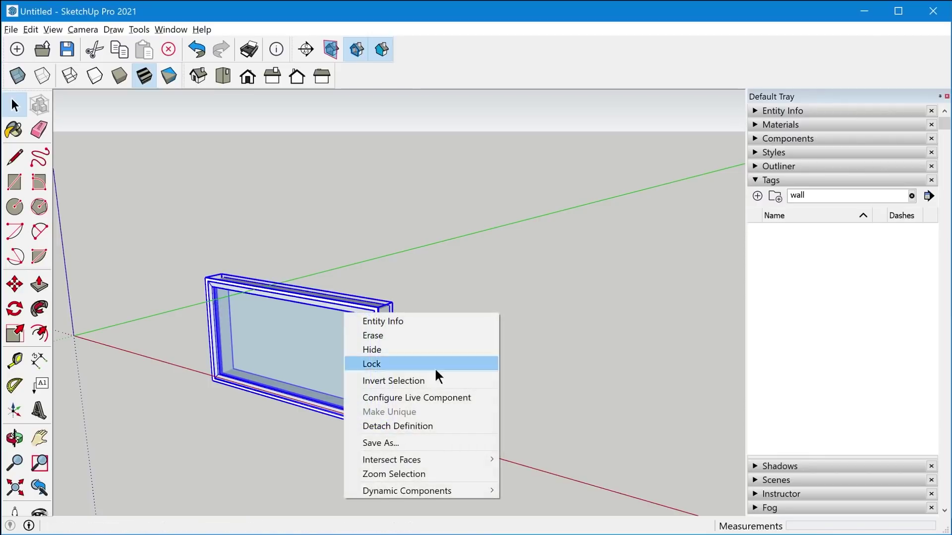
{"action": "left_click", "coordinate": [425, 395]}
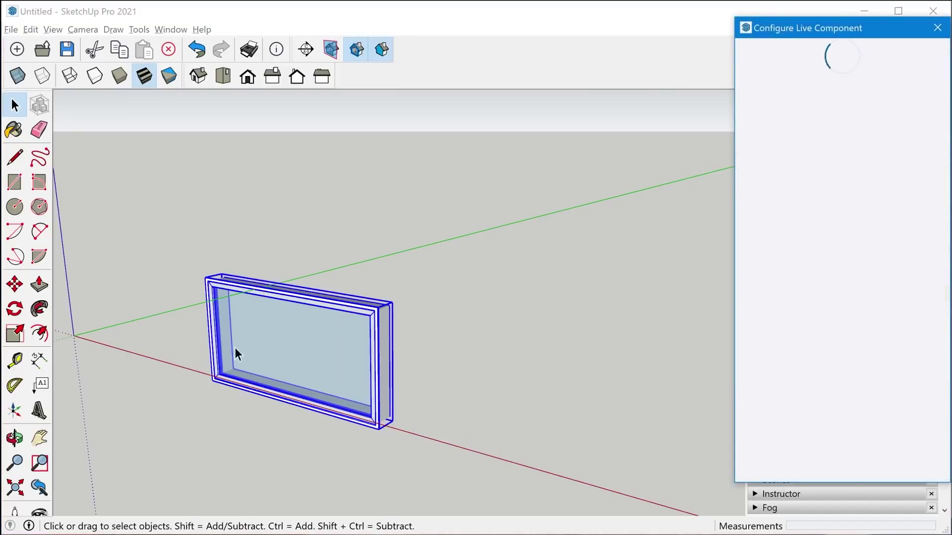
{"action": "right_click", "coordinate": [331, 310]}
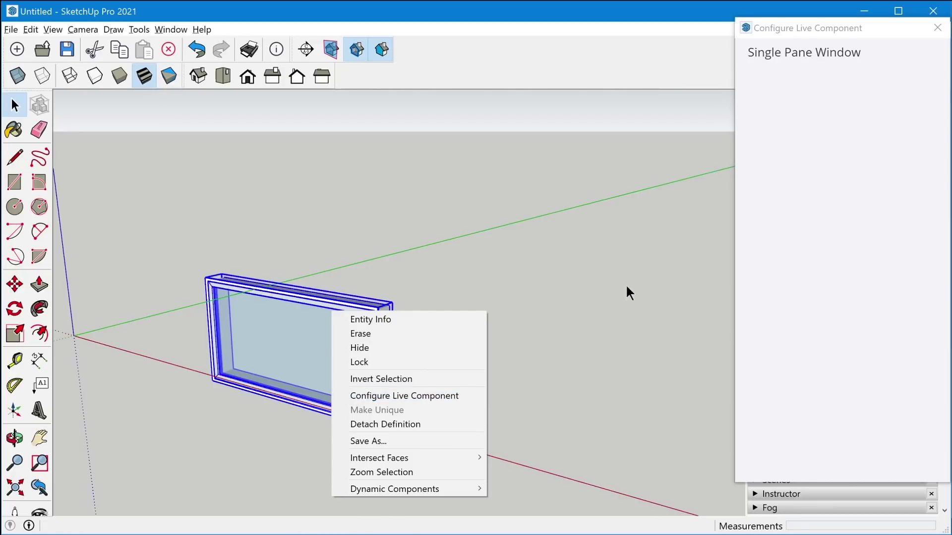
{"action": "left_click", "coordinate": [823, 28]}
{"action": "left_click_drag", "start_coordinate": [824, 28], "coordinate": [583, 59]}
Step: Set the window width to 1000 mm and orbit to view the resized window
{"action": "left_click_drag", "start_coordinate": [595, 130], "coordinate": [615, 130]}
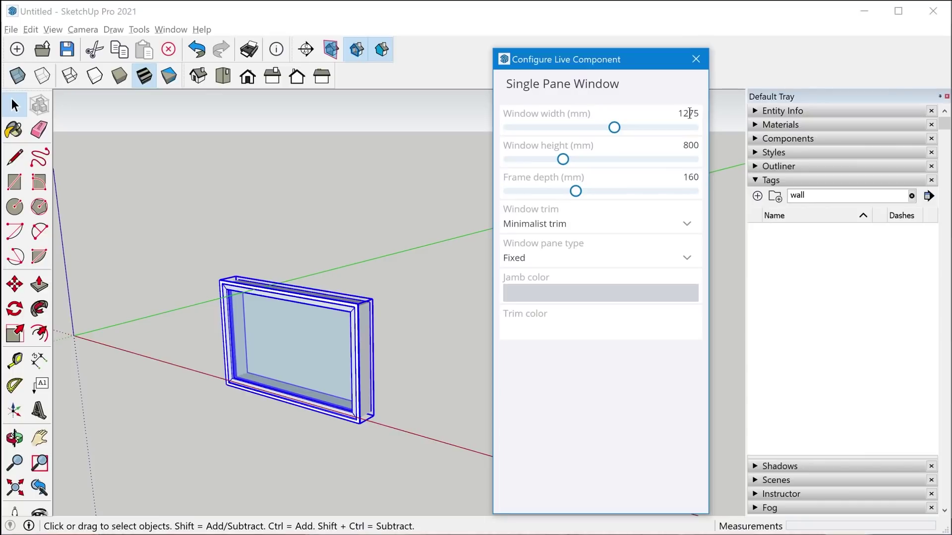
{"action": "type", "text": "1000"}
{"action": "key", "text": "Return"}
{"action": "left_click", "coordinate": [602, 417]}
{"action": "left_click", "coordinate": [437, 385]}
{"action": "mouse_move", "coordinate": [424, 385]}
{"action": "middle_mouse_down"}
{"action": "mouse_move", "coordinate": [251, 365]}
{"action": "mouse_move", "coordinate": [362, 346]}
{"action": "middle_mouse_up"}
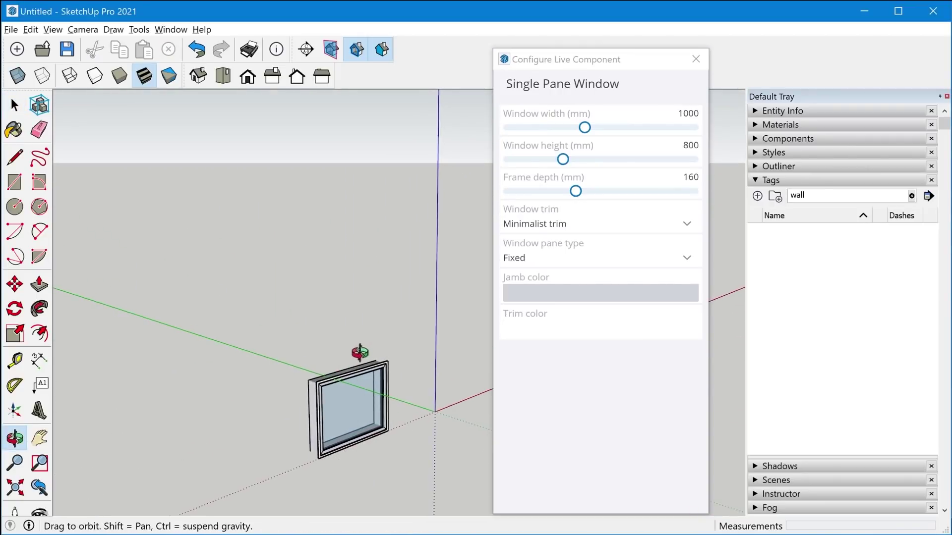